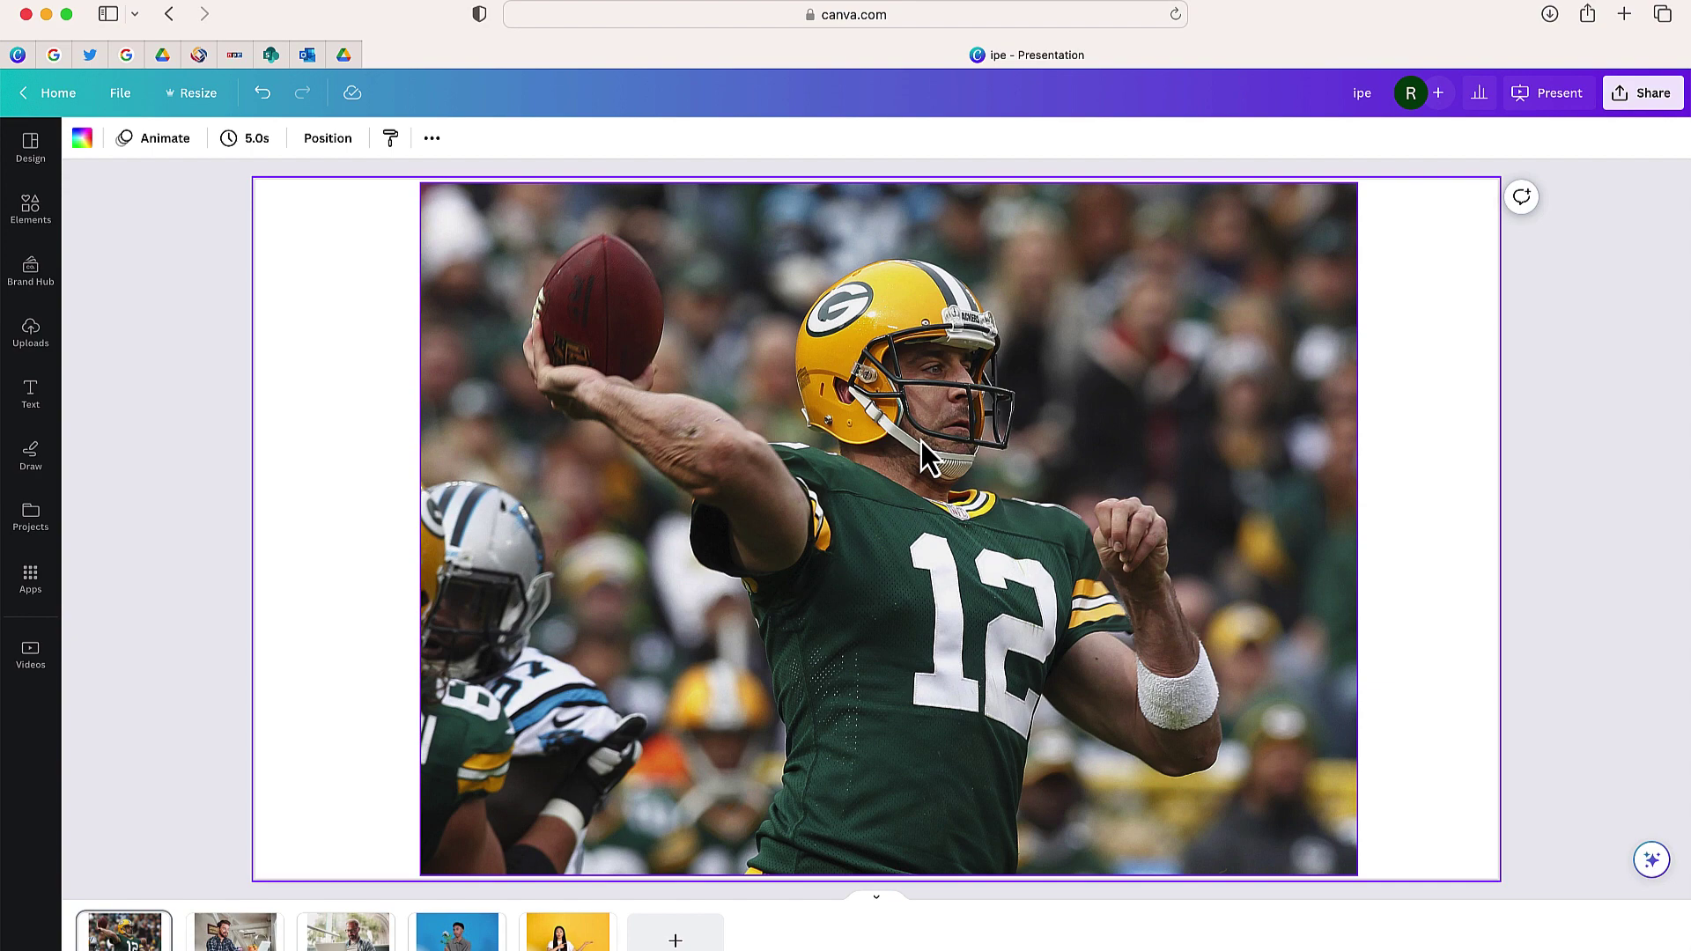
Step: Select the quarterback photo on slide 1
{"action": "left_click", "coordinate": [654, 373]}
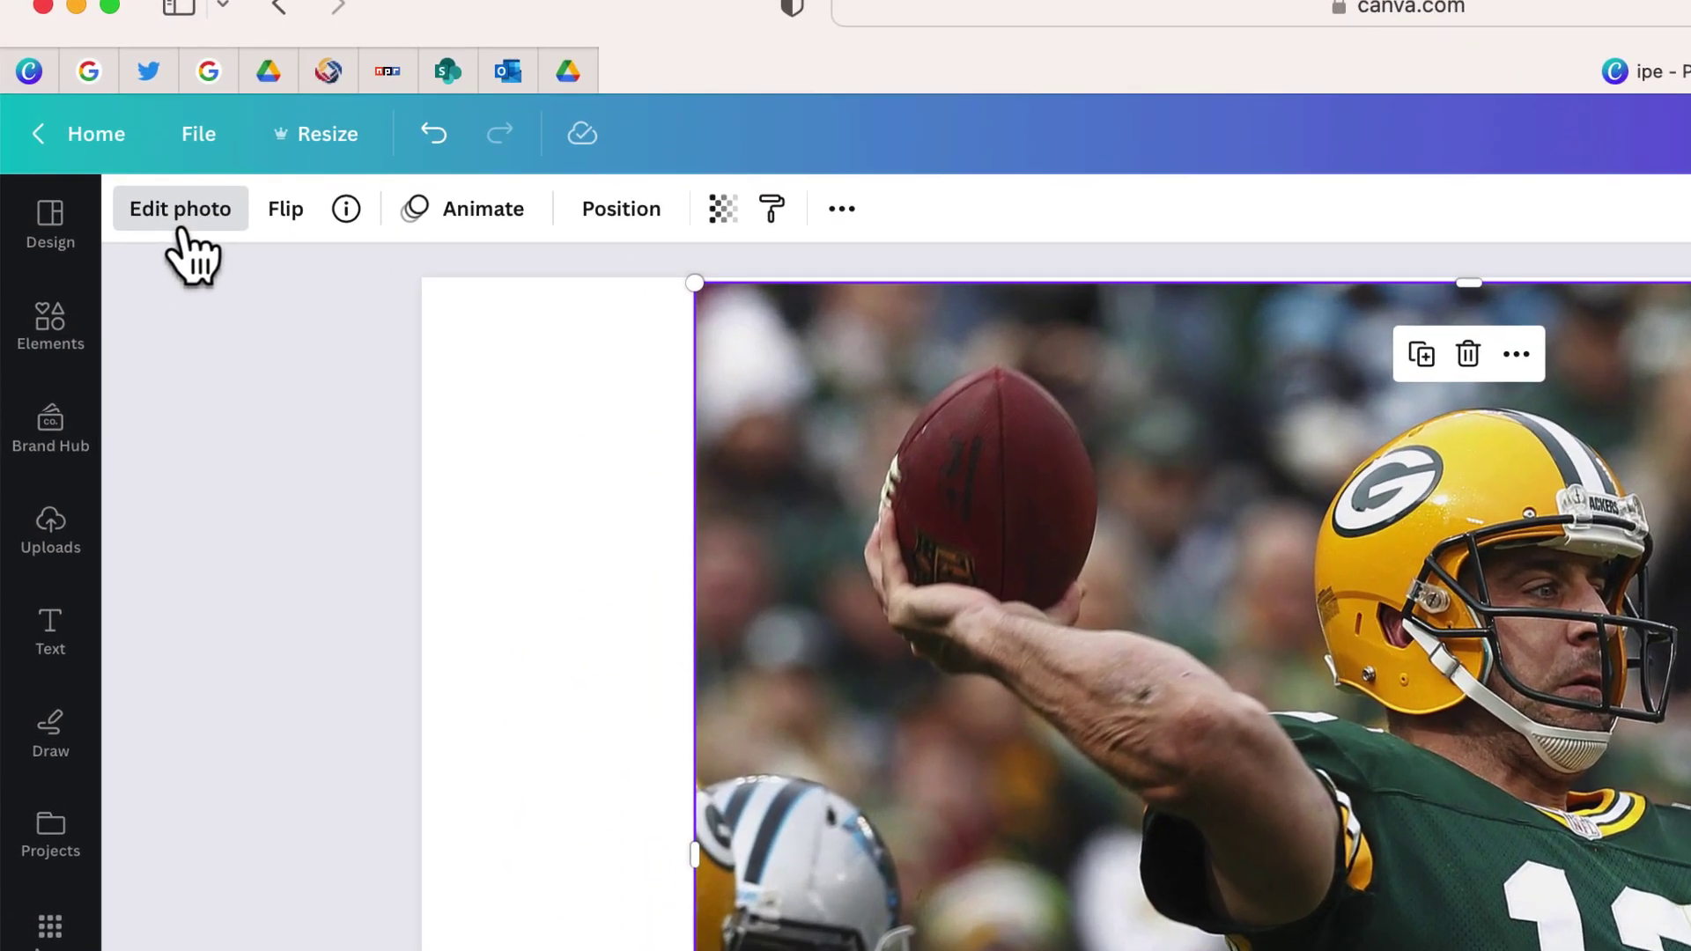
Step: In Magic Edit, brush over the quarterback's helmet at brush size 20
{"action": "left_click", "coordinate": [112, 141]}
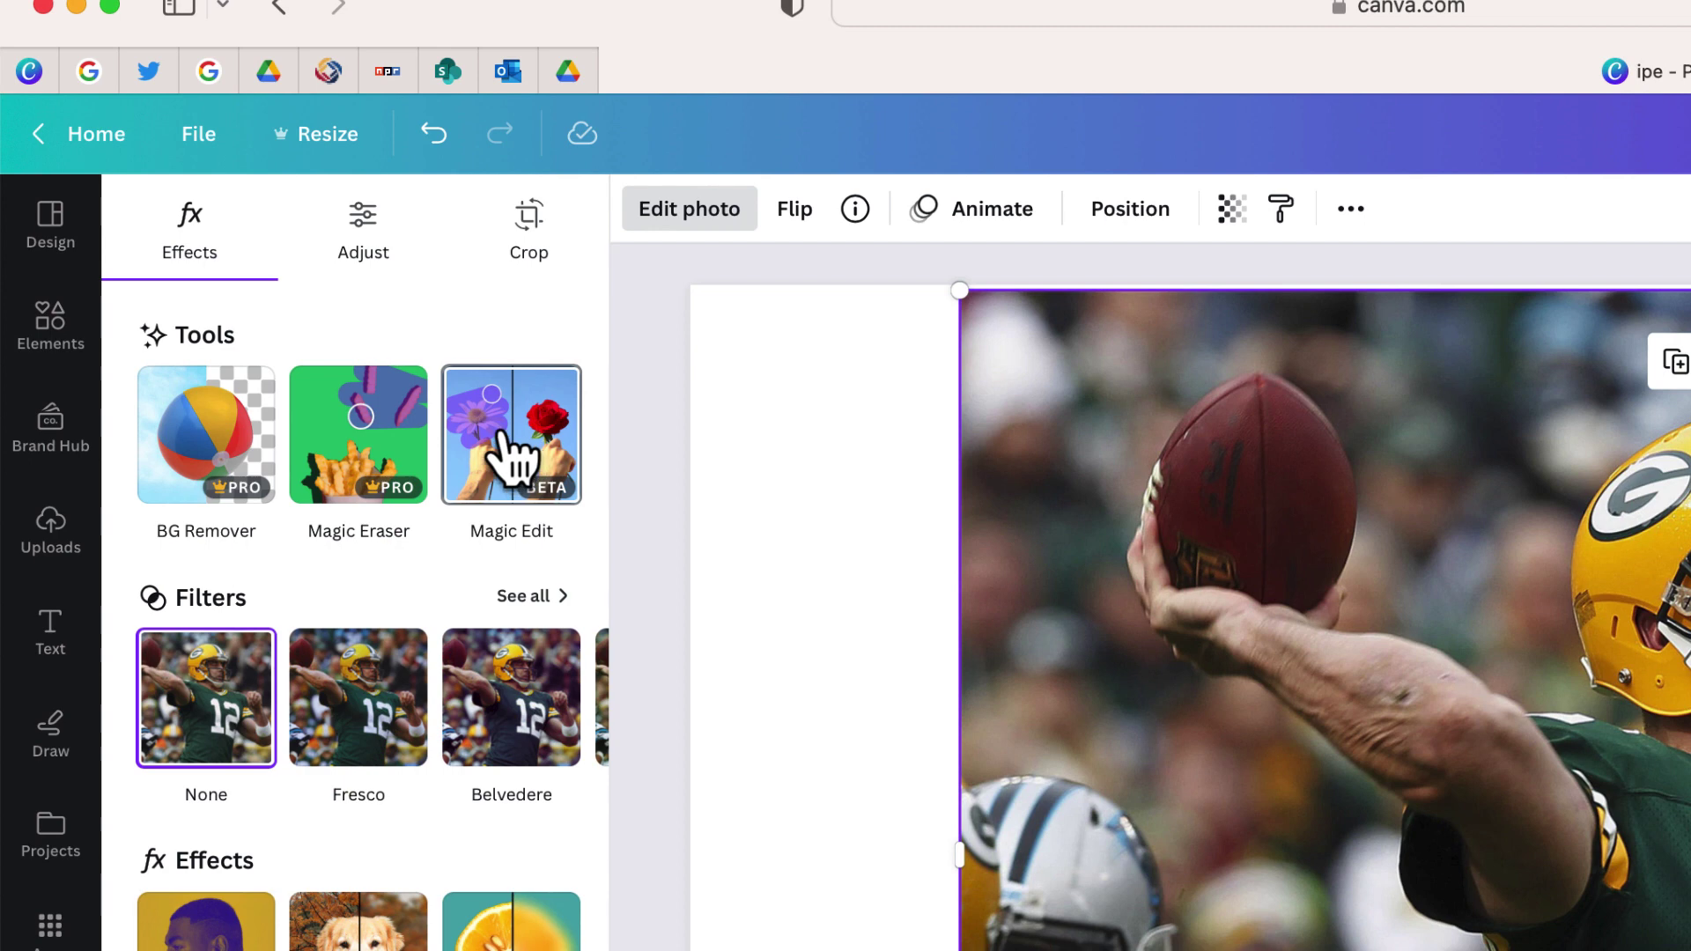
{"action": "left_click", "coordinate": [509, 454]}
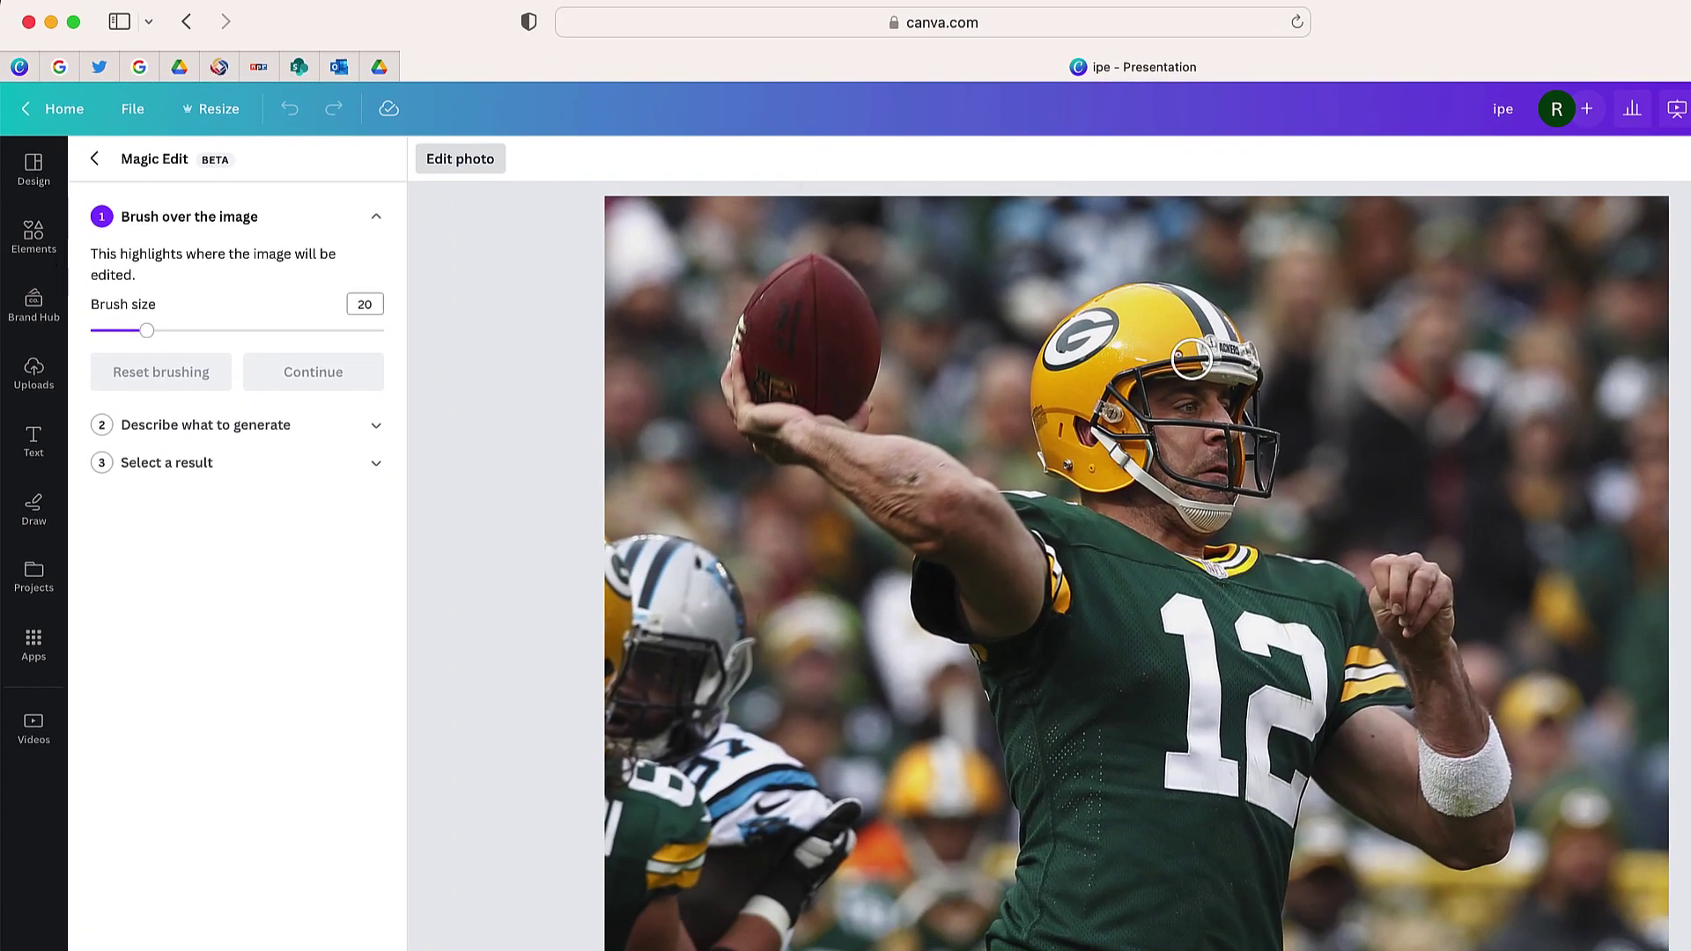
{"action": "mouse_move", "coordinate": [1226, 366]}
{"action": "left_mouse_down"}
{"action": "mouse_move", "coordinate": [1251, 370]}
{"action": "mouse_move", "coordinate": [1188, 308]}
{"action": "mouse_move", "coordinate": [1102, 294]}
{"action": "mouse_move", "coordinate": [1070, 322]}
{"action": "mouse_move", "coordinate": [1040, 425]}
{"action": "mouse_move", "coordinate": [1068, 472]}
{"action": "mouse_move", "coordinate": [1114, 476]}
{"action": "left_mouse_up"}
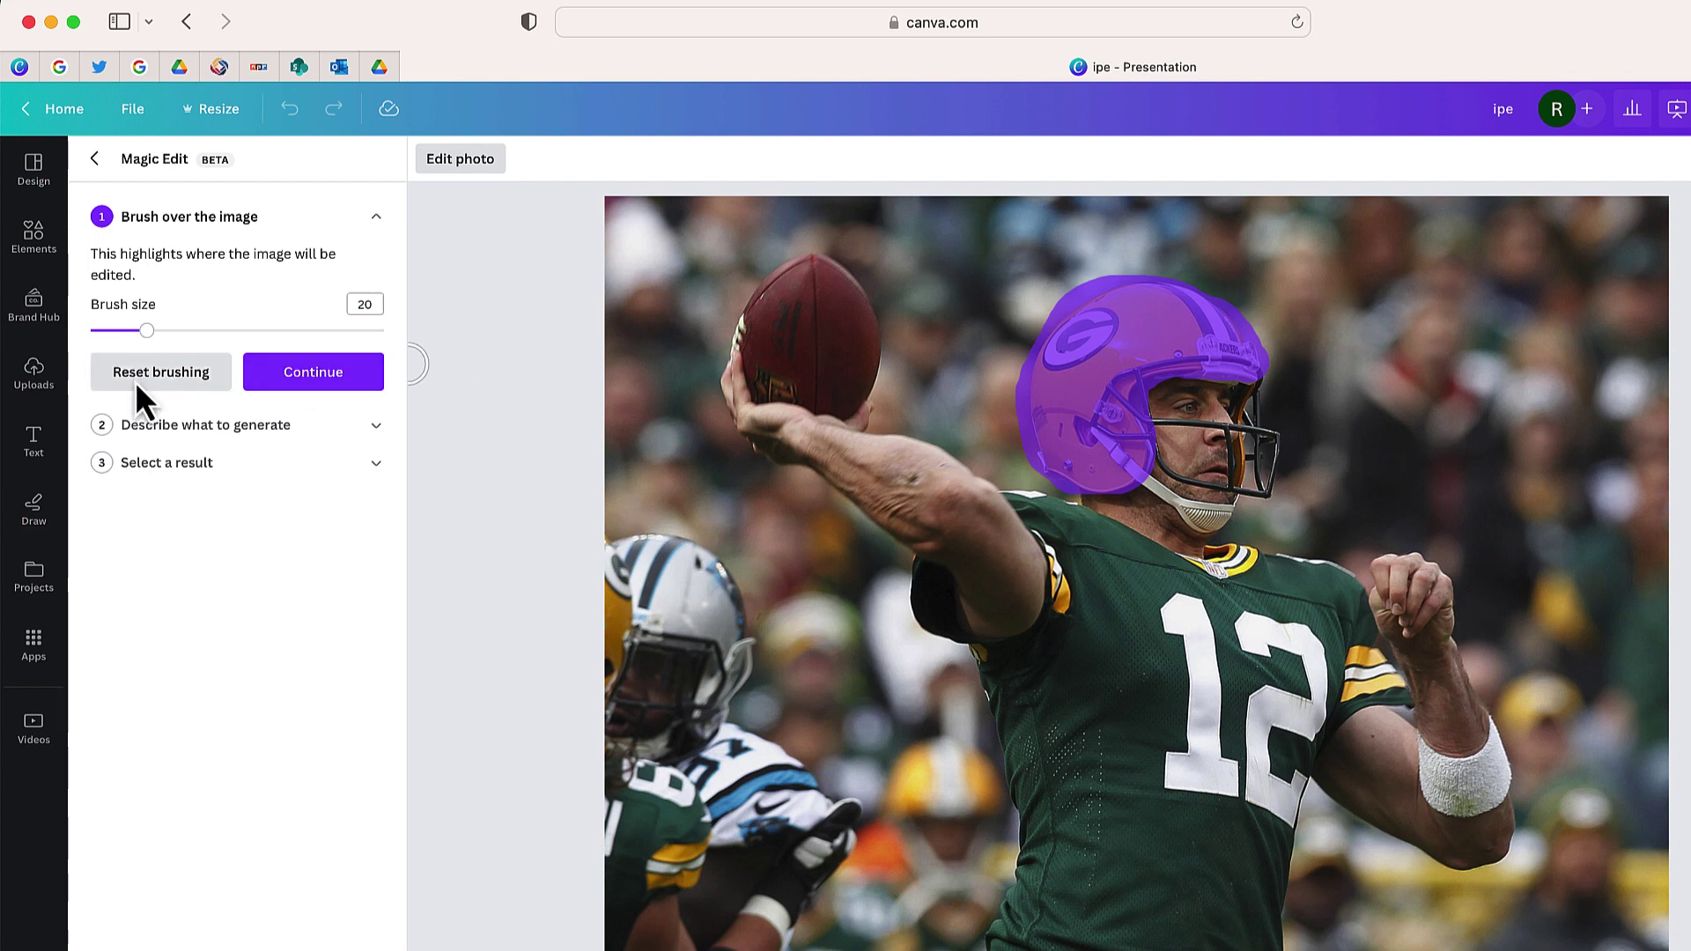
Step: Generate Magic Edit variations from the prompt 'New York Jets helmet'
{"action": "left_click", "coordinate": [345, 381]}
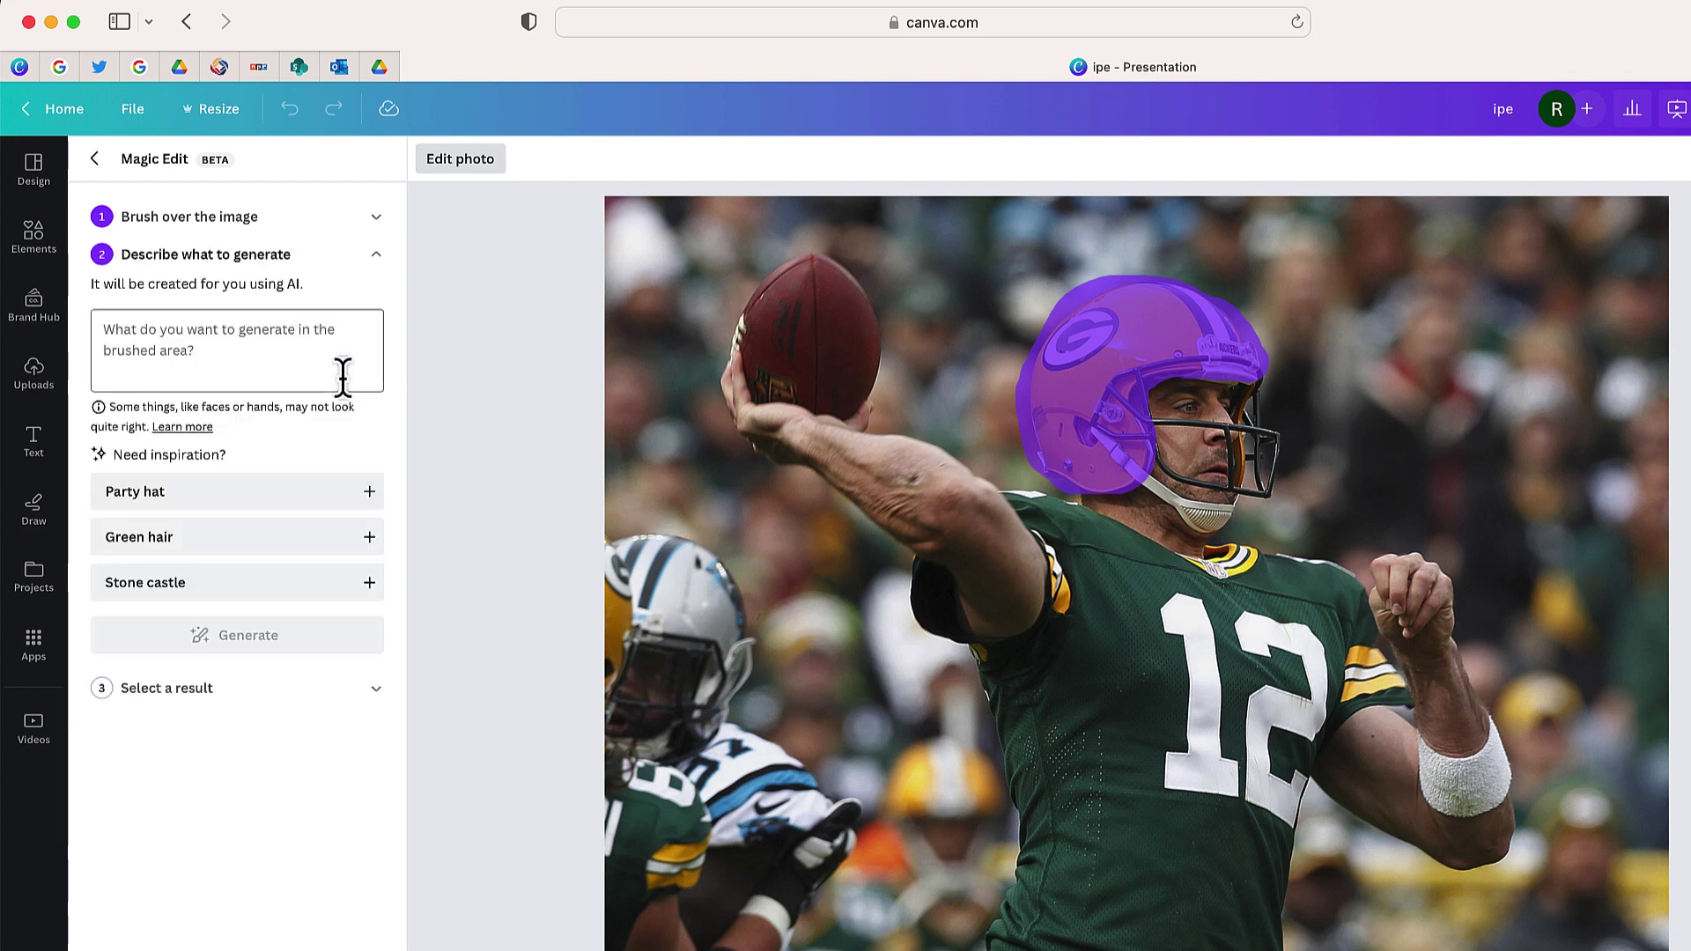
{"action": "left_click", "coordinate": [277, 352]}
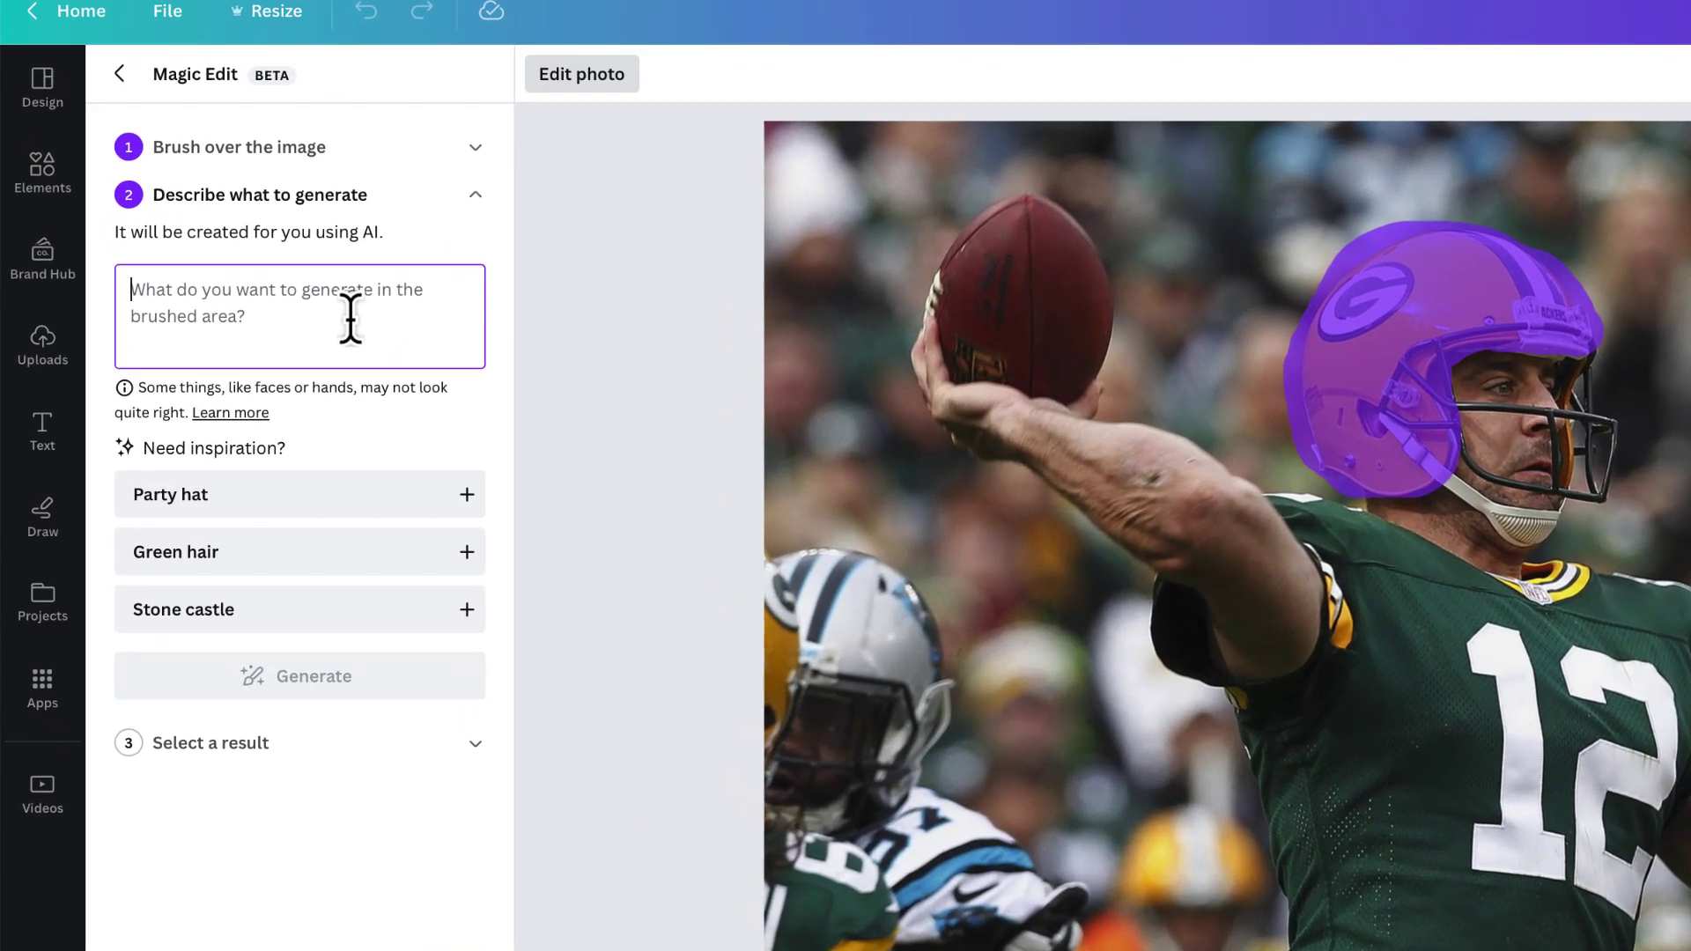
{"action": "type", "text": "New York Jets helmet"}
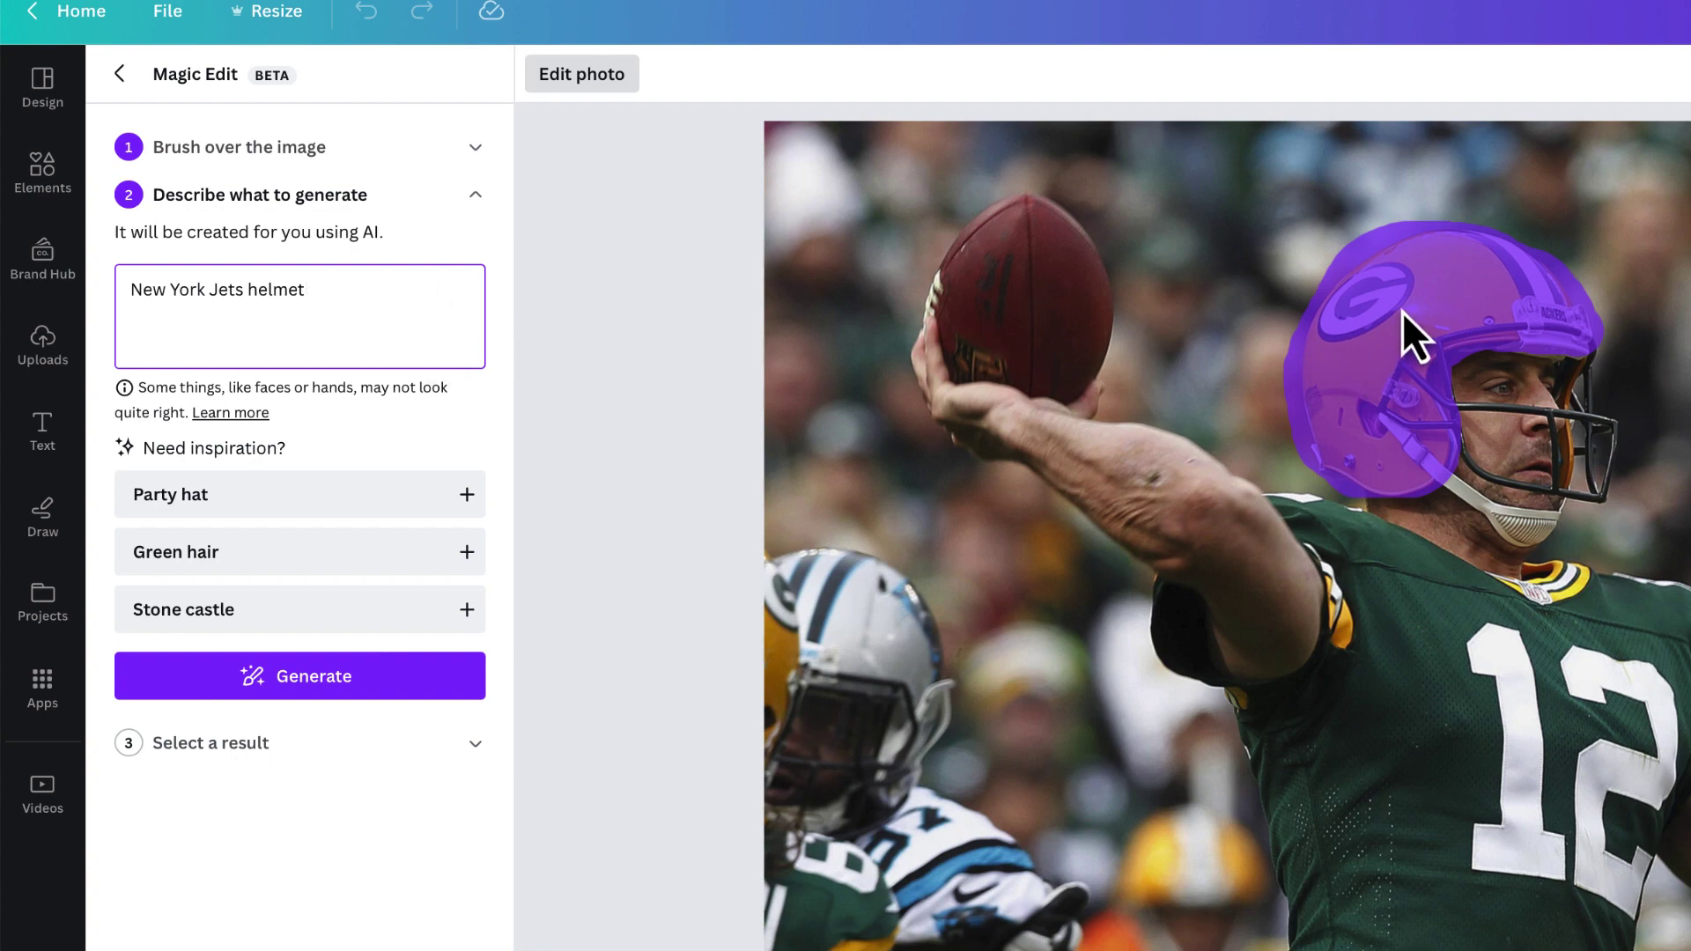
{"action": "left_click", "coordinate": [398, 685]}
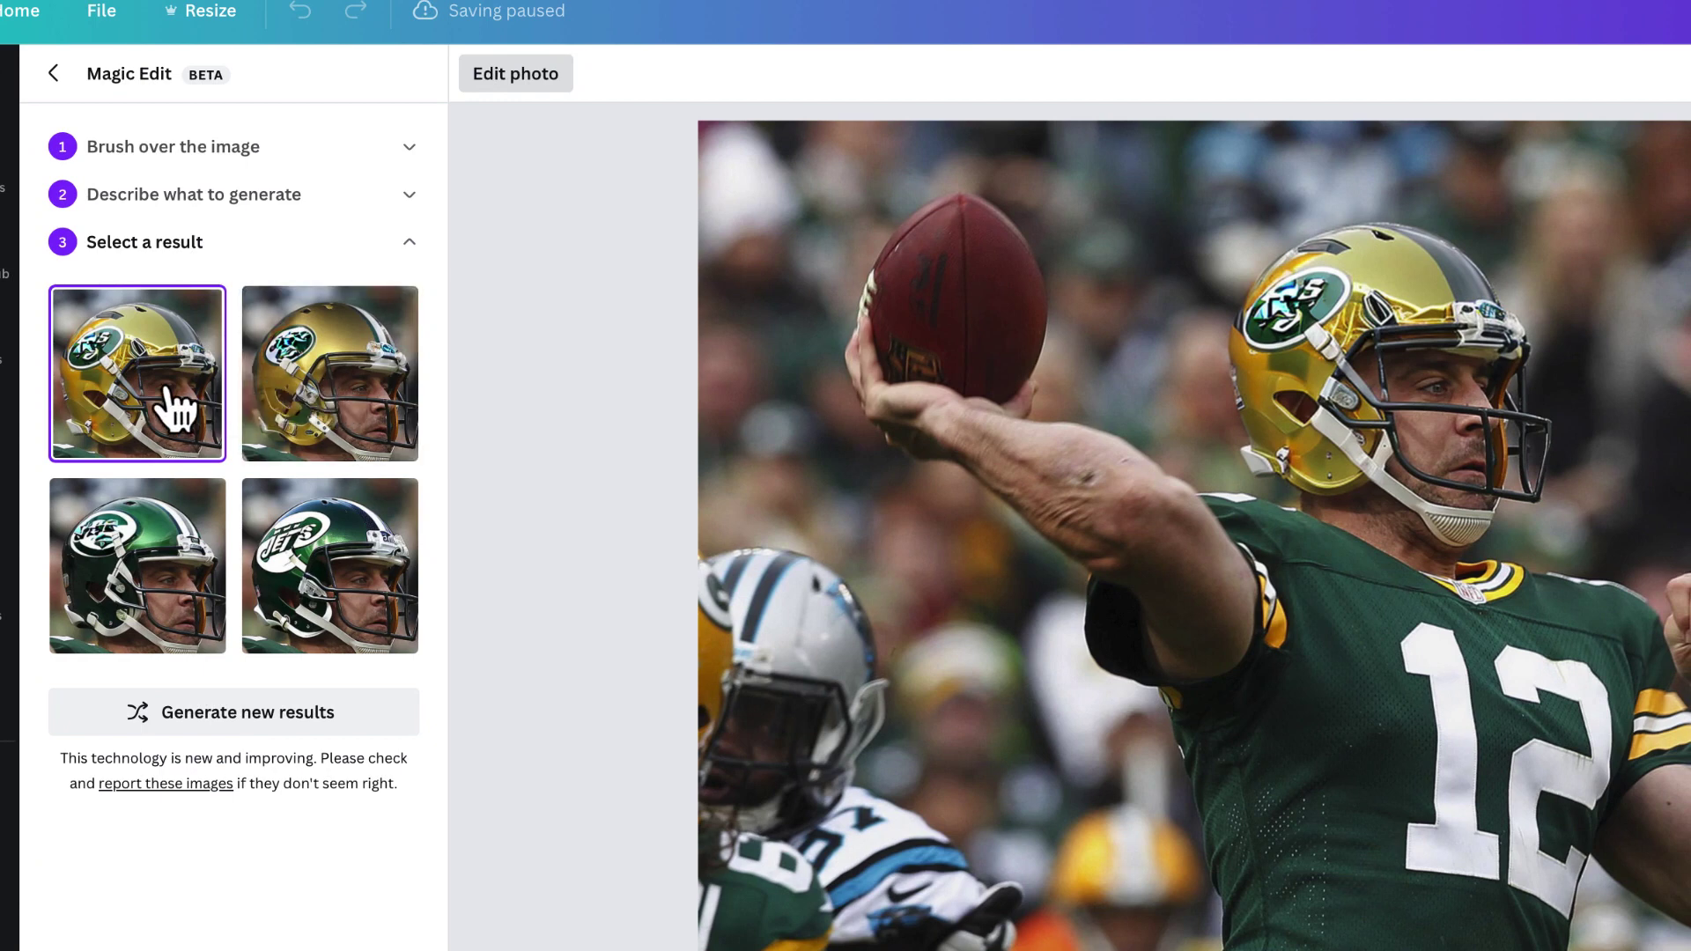
Step: Compare the variations and pick the fourth, a green helmet with the full JETS logo
{"action": "left_click", "coordinate": [149, 564]}
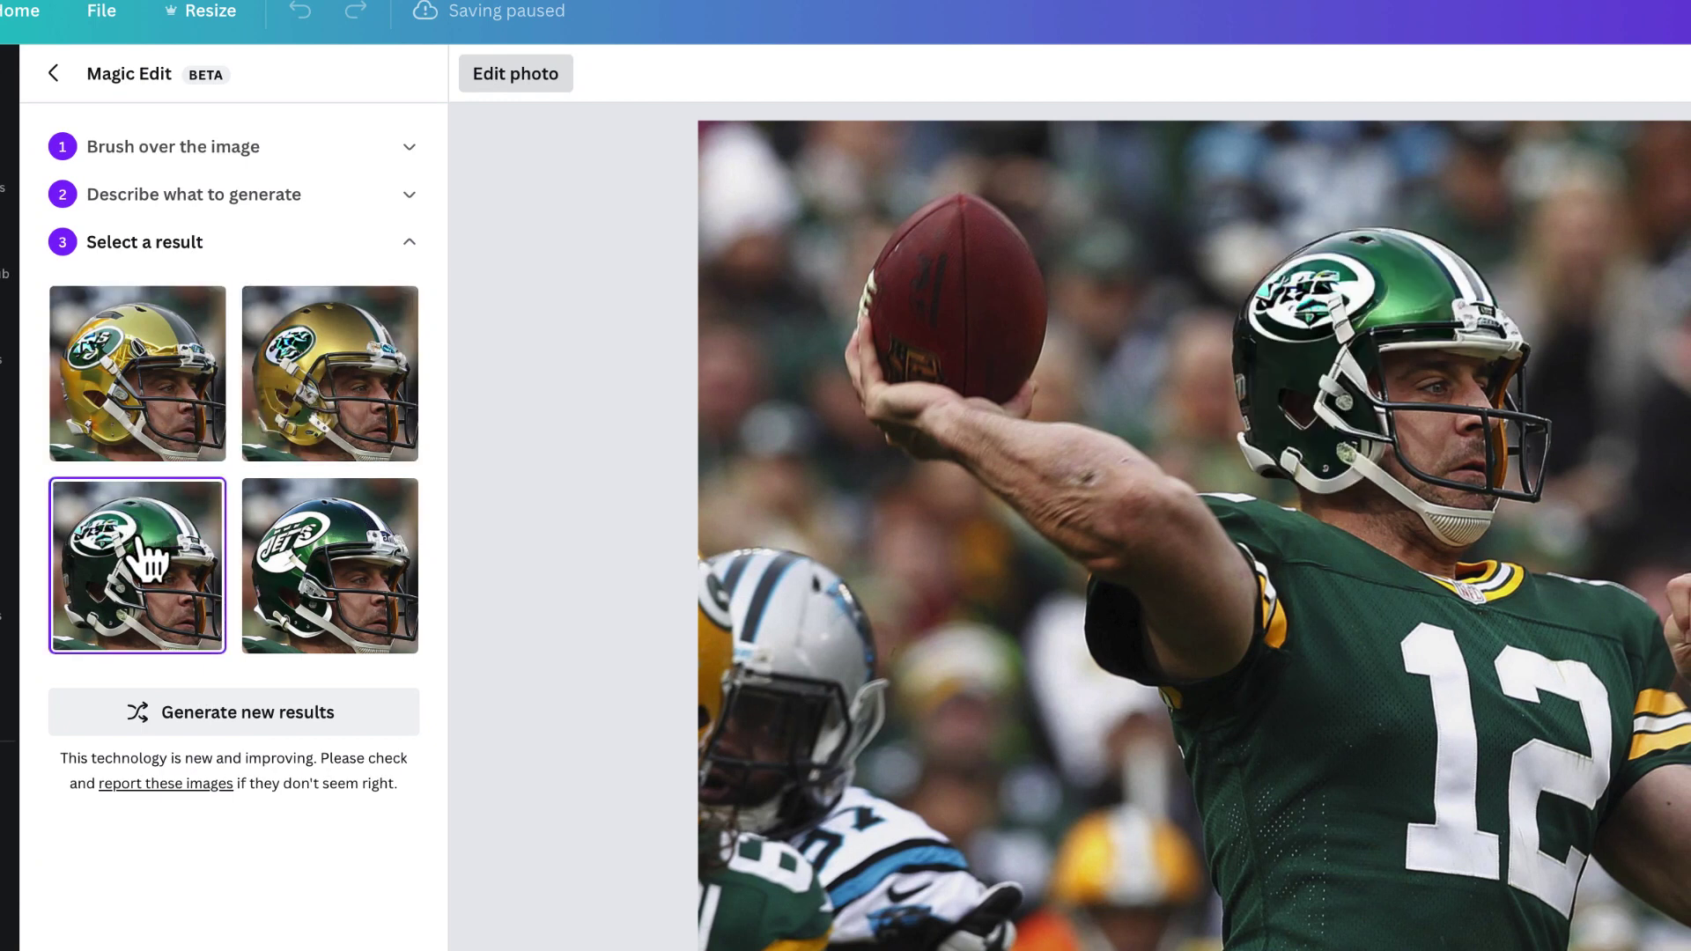
{"action": "left_click", "coordinate": [357, 564]}
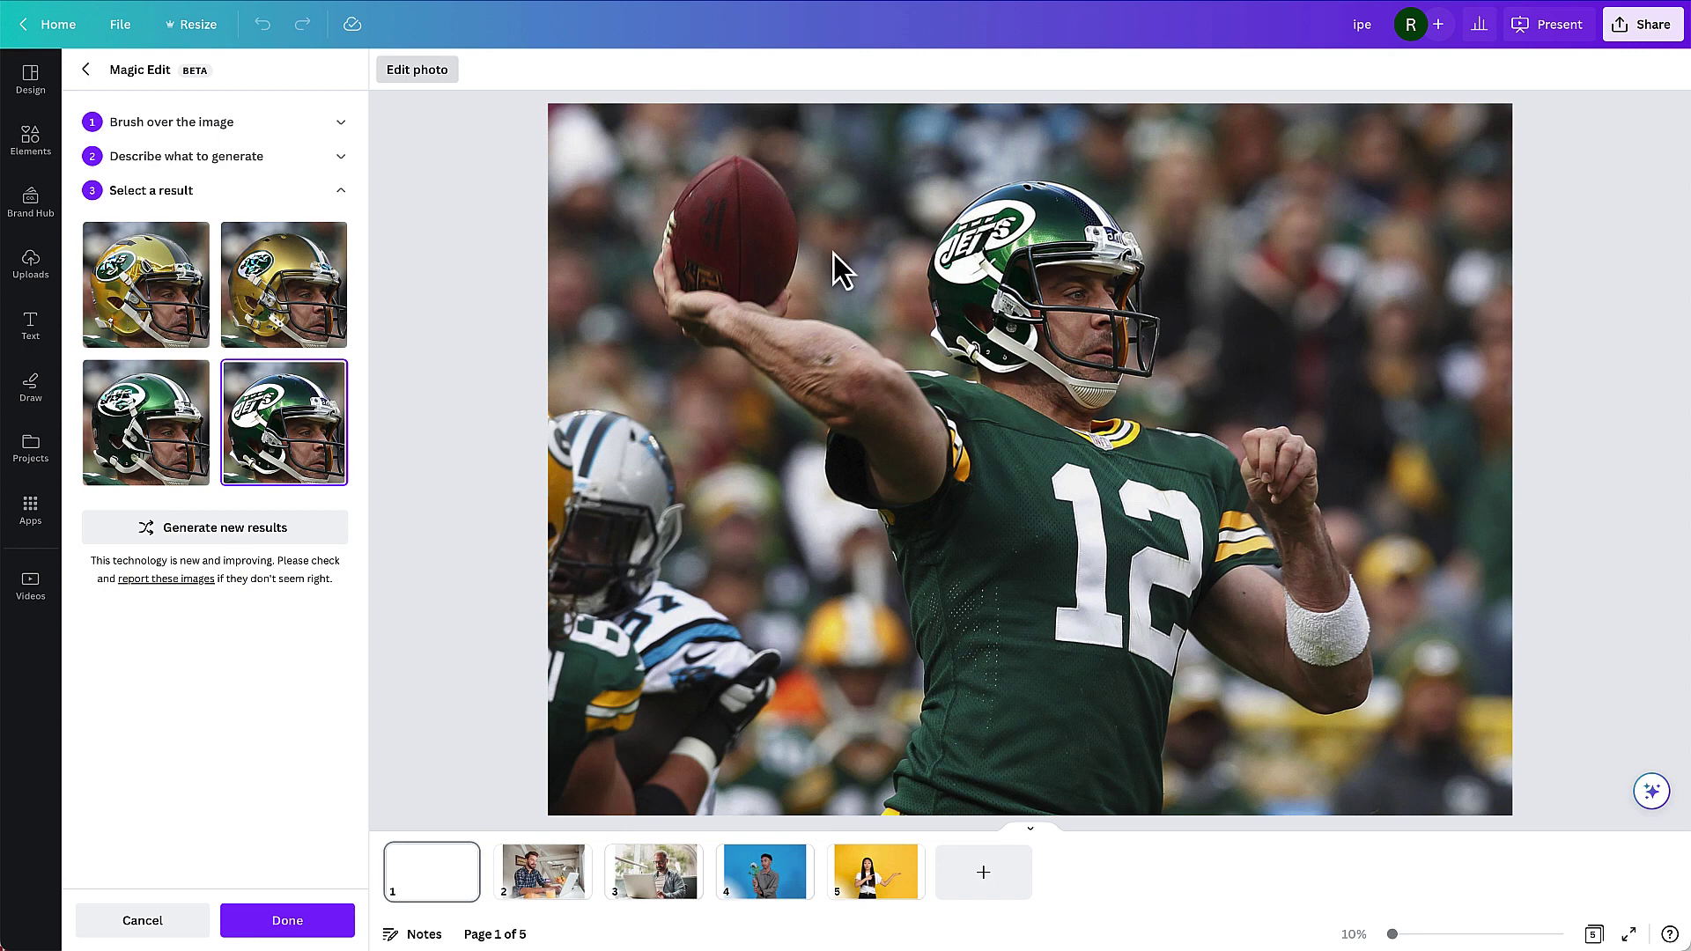
Step: Apply the Jets helmet, move the laptop man's slide to the end, and select his photo
{"action": "left_click", "coordinate": [276, 925]}
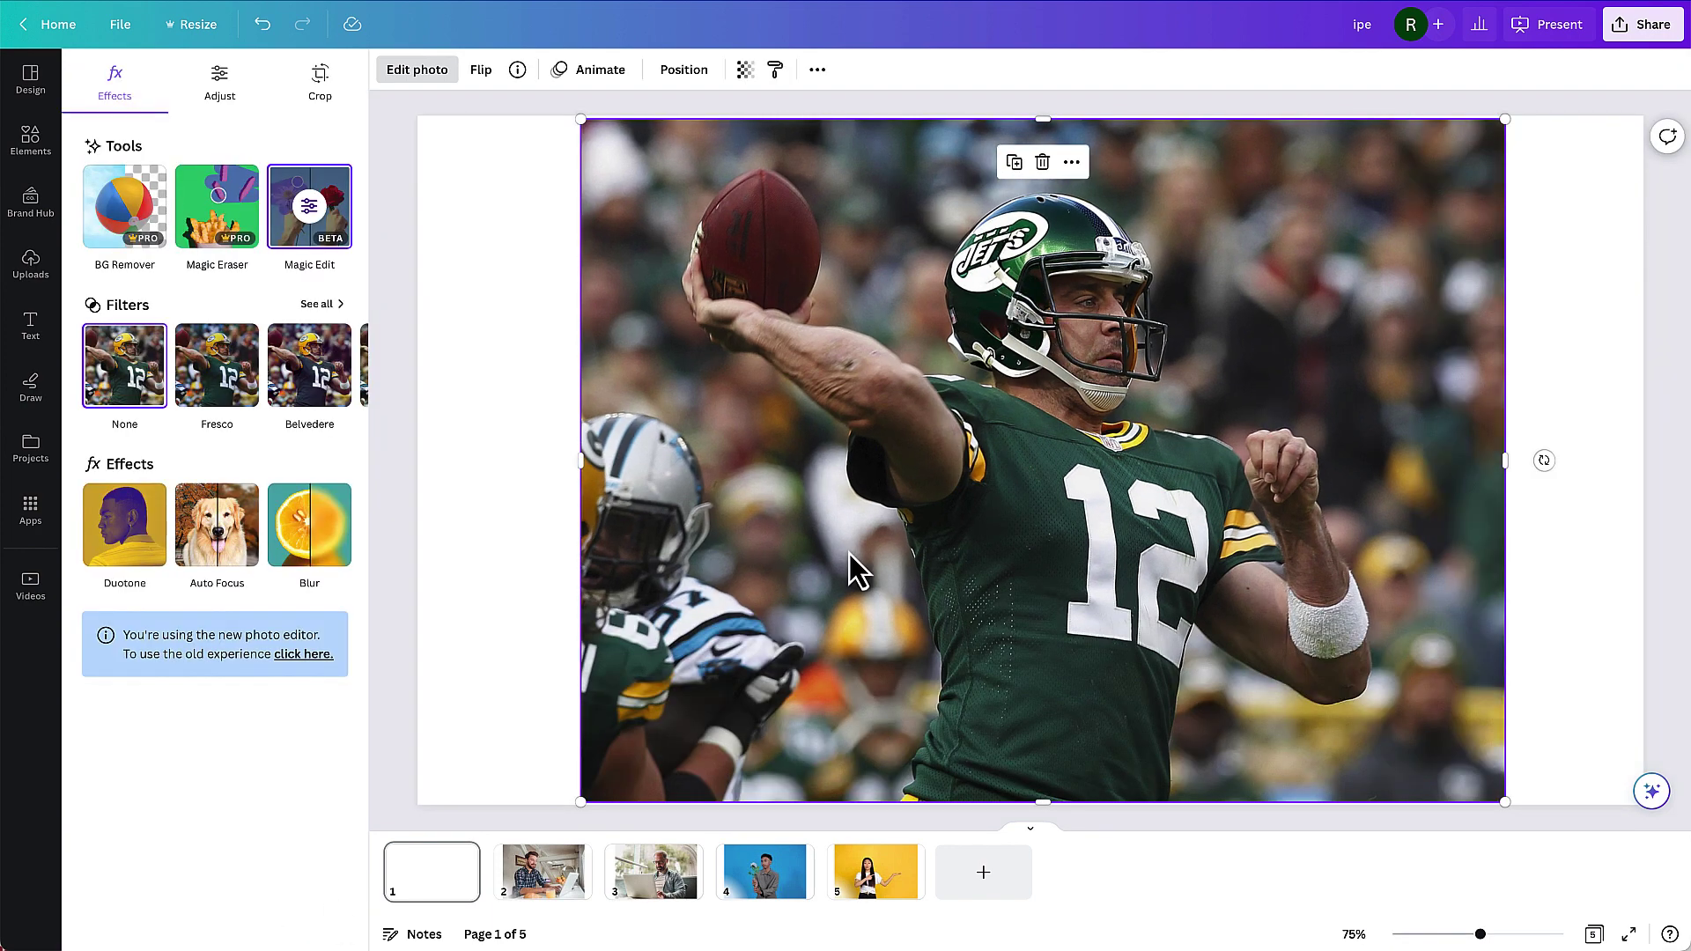
{"action": "left_click_drag", "start_coordinate": [616, 876], "coordinate": [960, 872]}
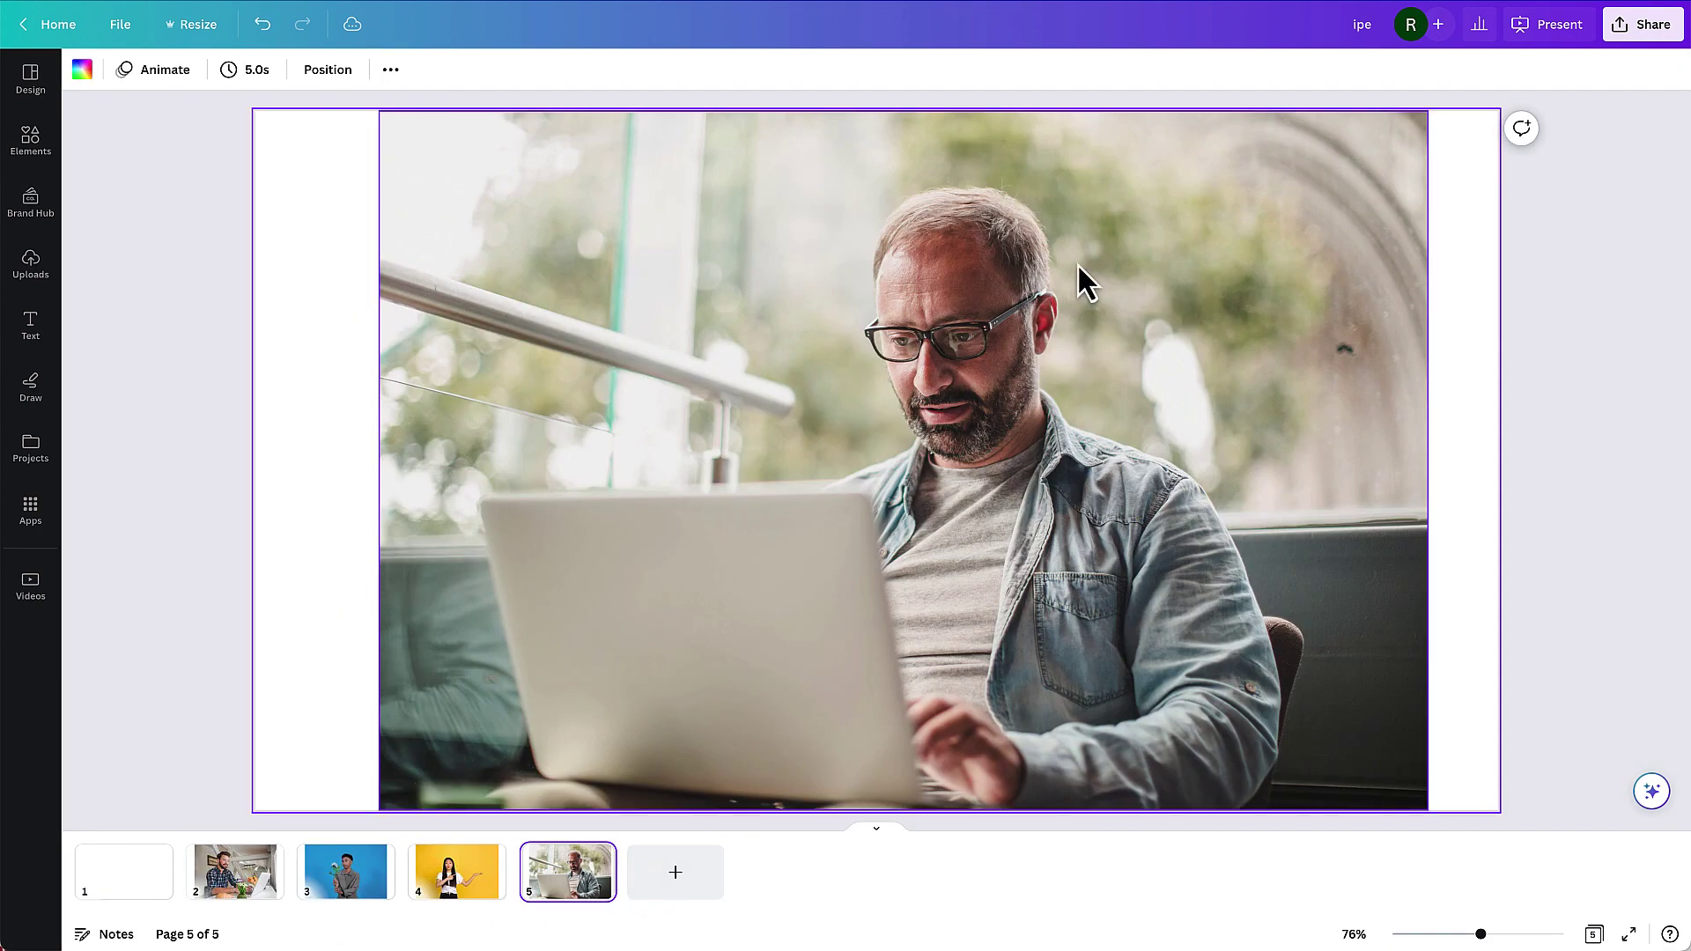
{"action": "left_click", "coordinate": [1009, 273]}
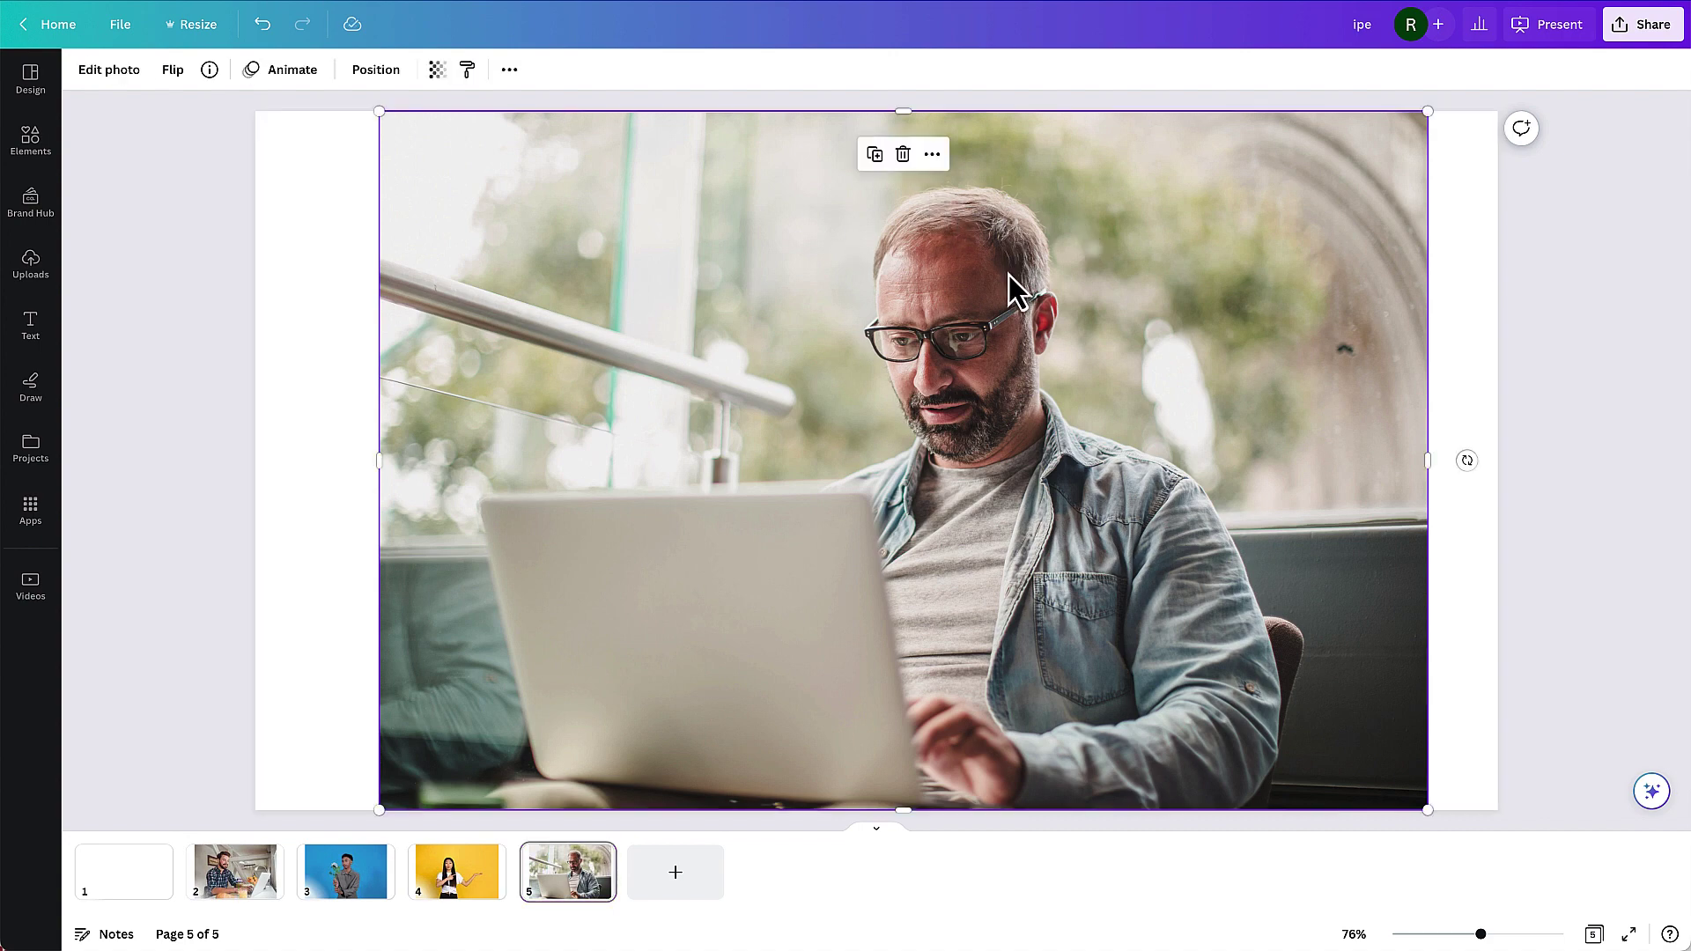
Step: Brush the laptop man's hair down to the shoulder and enter 'Rock Star hairstyle'
{"action": "left_click", "coordinate": [109, 70]}
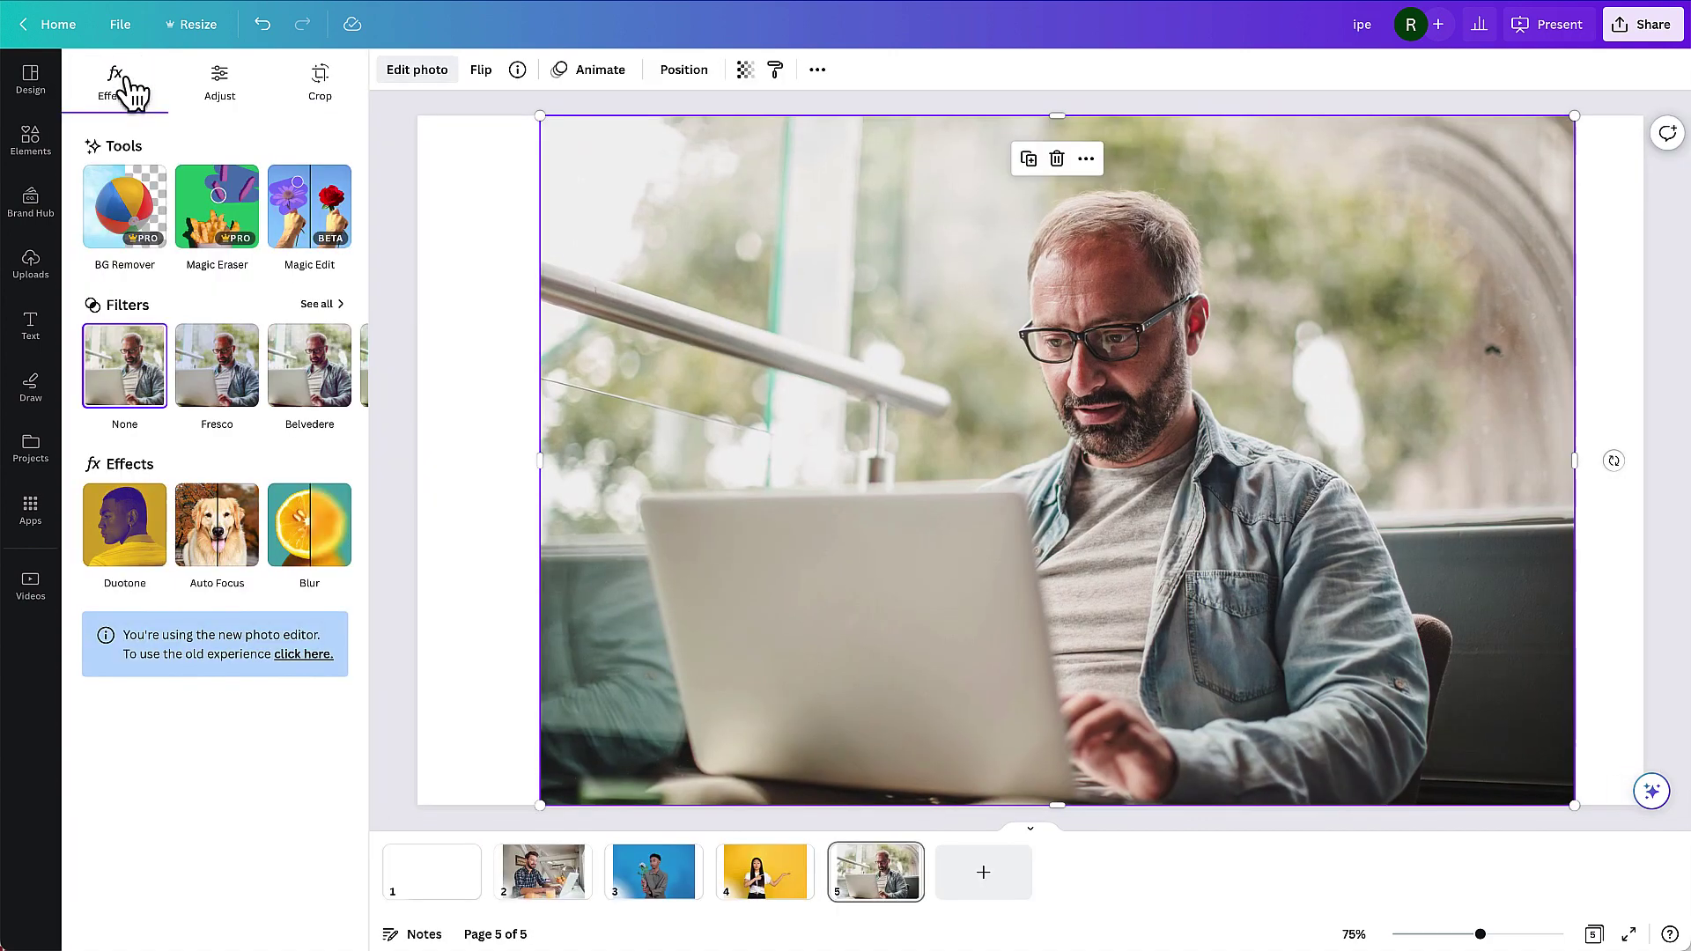
{"action": "left_click", "coordinate": [315, 212]}
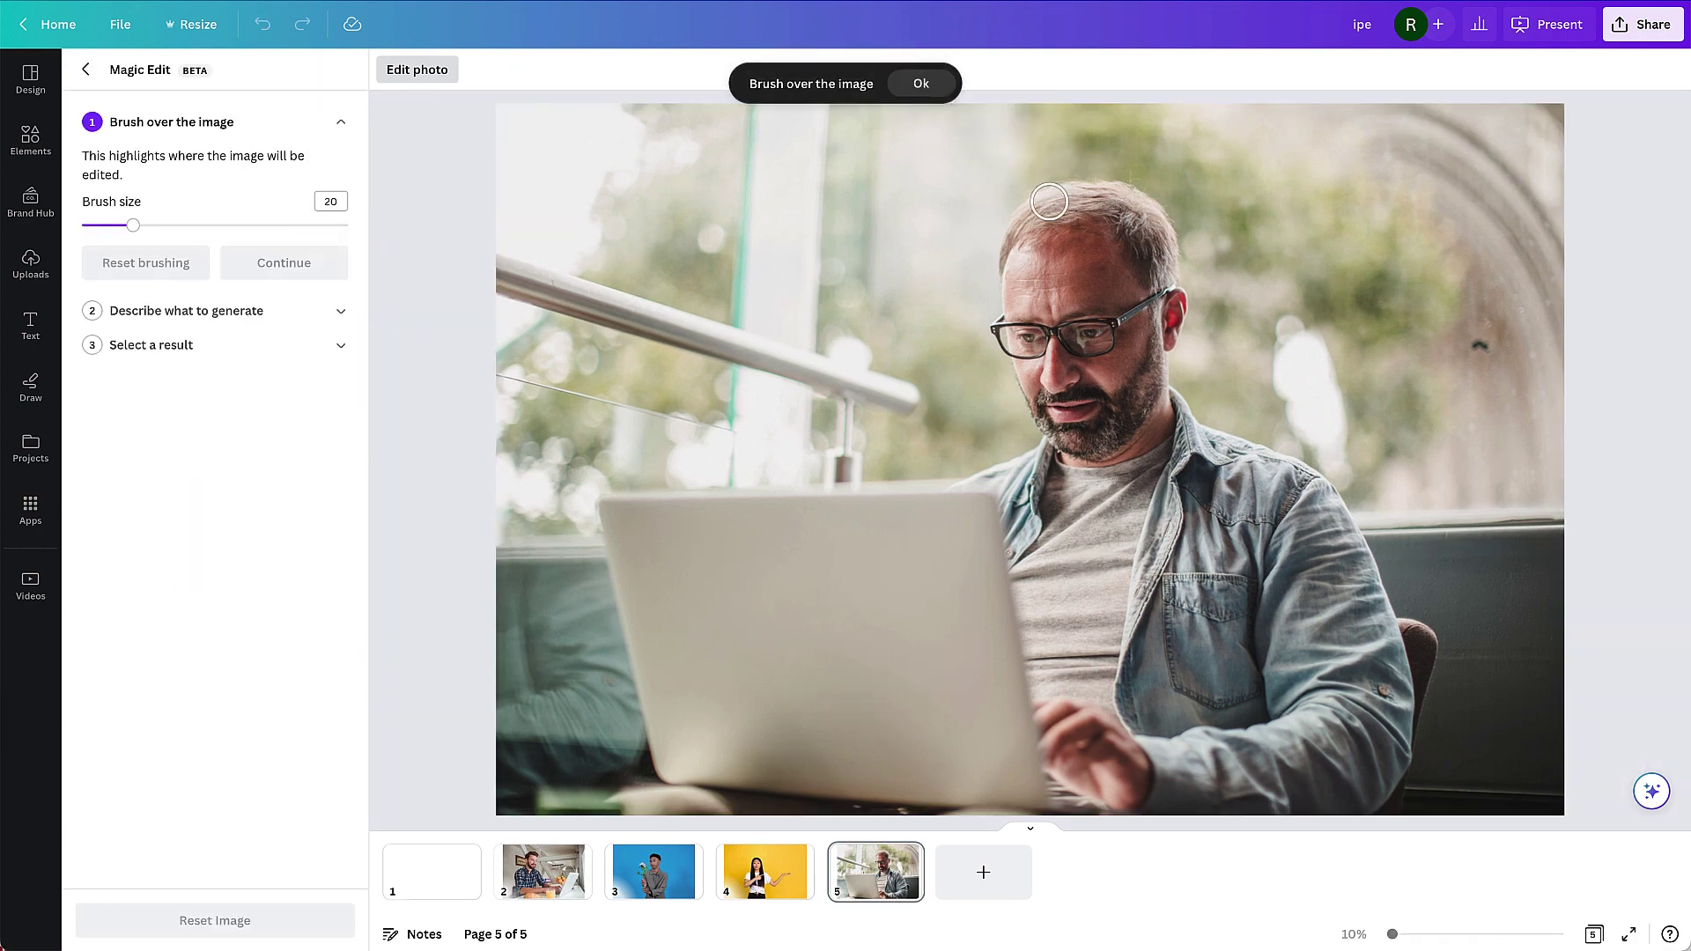
{"action": "mouse_move", "coordinate": [1034, 218]}
{"action": "left_mouse_down"}
{"action": "mouse_move", "coordinate": [1012, 255]}
{"action": "mouse_move", "coordinate": [1022, 235]}
{"action": "mouse_move", "coordinate": [1125, 222]}
{"action": "mouse_move", "coordinate": [1166, 275]}
{"action": "mouse_move", "coordinate": [1174, 238]}
{"action": "mouse_move", "coordinate": [1121, 188]}
{"action": "mouse_move", "coordinate": [1043, 212]}
{"action": "mouse_move", "coordinate": [994, 253]}
{"action": "mouse_move", "coordinate": [1000, 222]}
{"action": "mouse_move", "coordinate": [1064, 185]}
{"action": "mouse_move", "coordinate": [1124, 177]}
{"action": "mouse_move", "coordinate": [1177, 222]}
{"action": "mouse_move", "coordinate": [1190, 264]}
{"action": "left_mouse_up"}
{"action": "mouse_move", "coordinate": [1186, 353]}
{"action": "left_mouse_down"}
{"action": "mouse_move", "coordinate": [1188, 458]}
{"action": "mouse_move", "coordinate": [1213, 332]}
{"action": "mouse_move", "coordinate": [1200, 268]}
{"action": "mouse_move", "coordinate": [1192, 414]}
{"action": "left_mouse_up"}
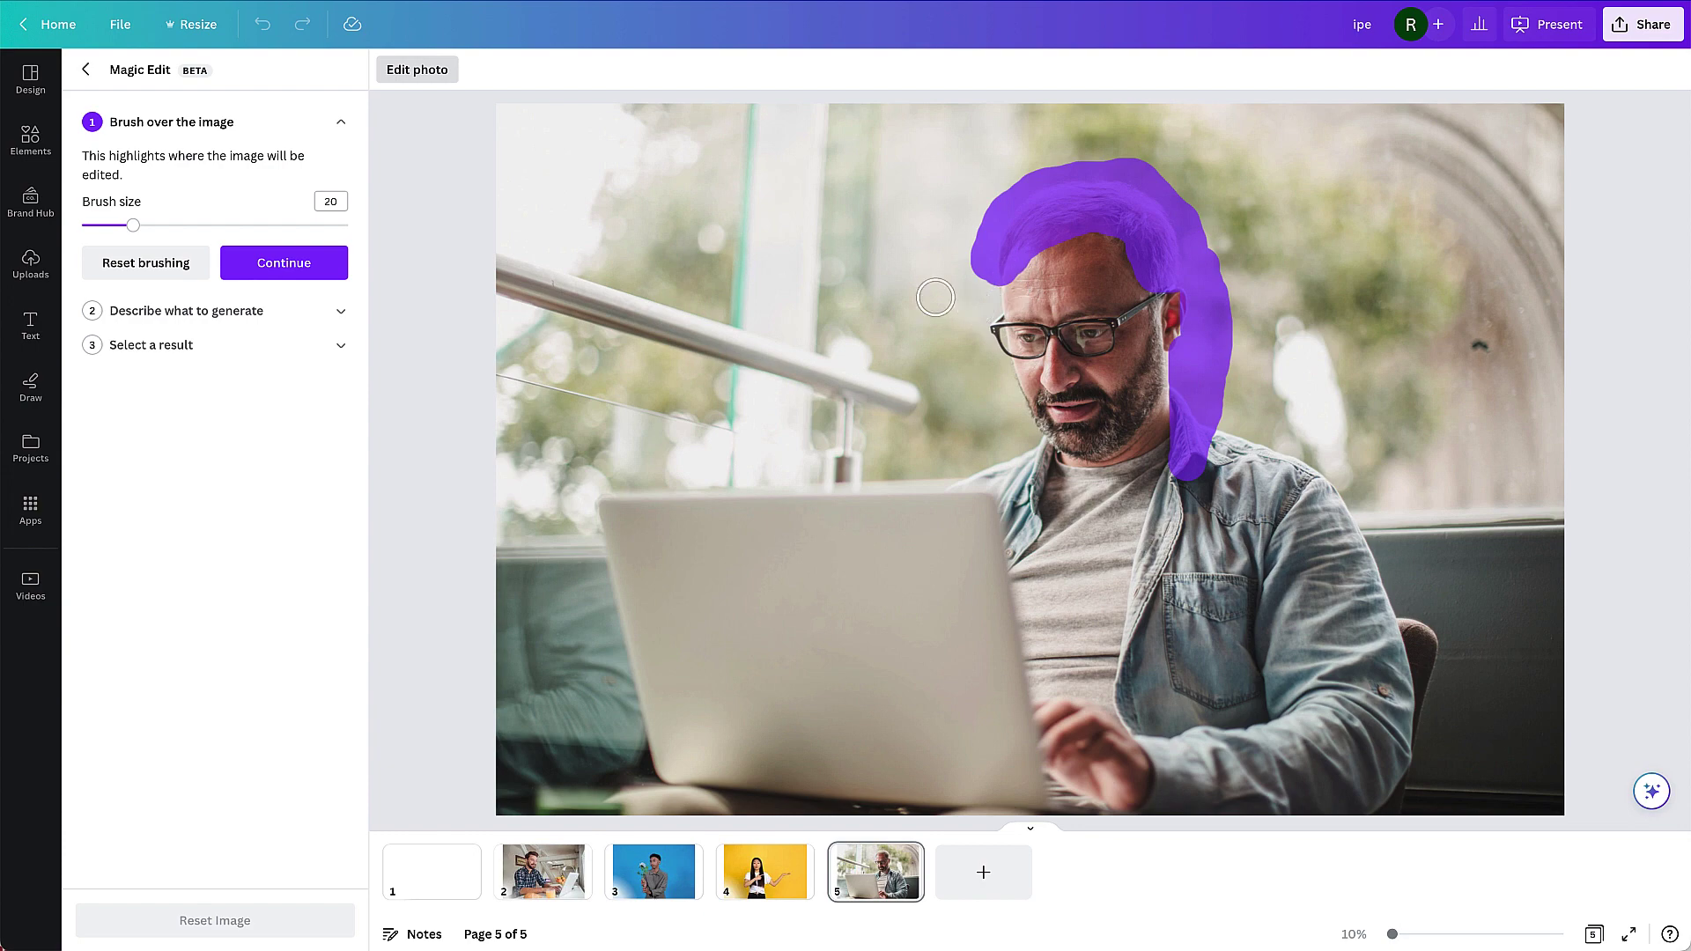
{"action": "left_click", "coordinate": [283, 263]}
{"action": "type", "text": "Rock Star hairstyle"}
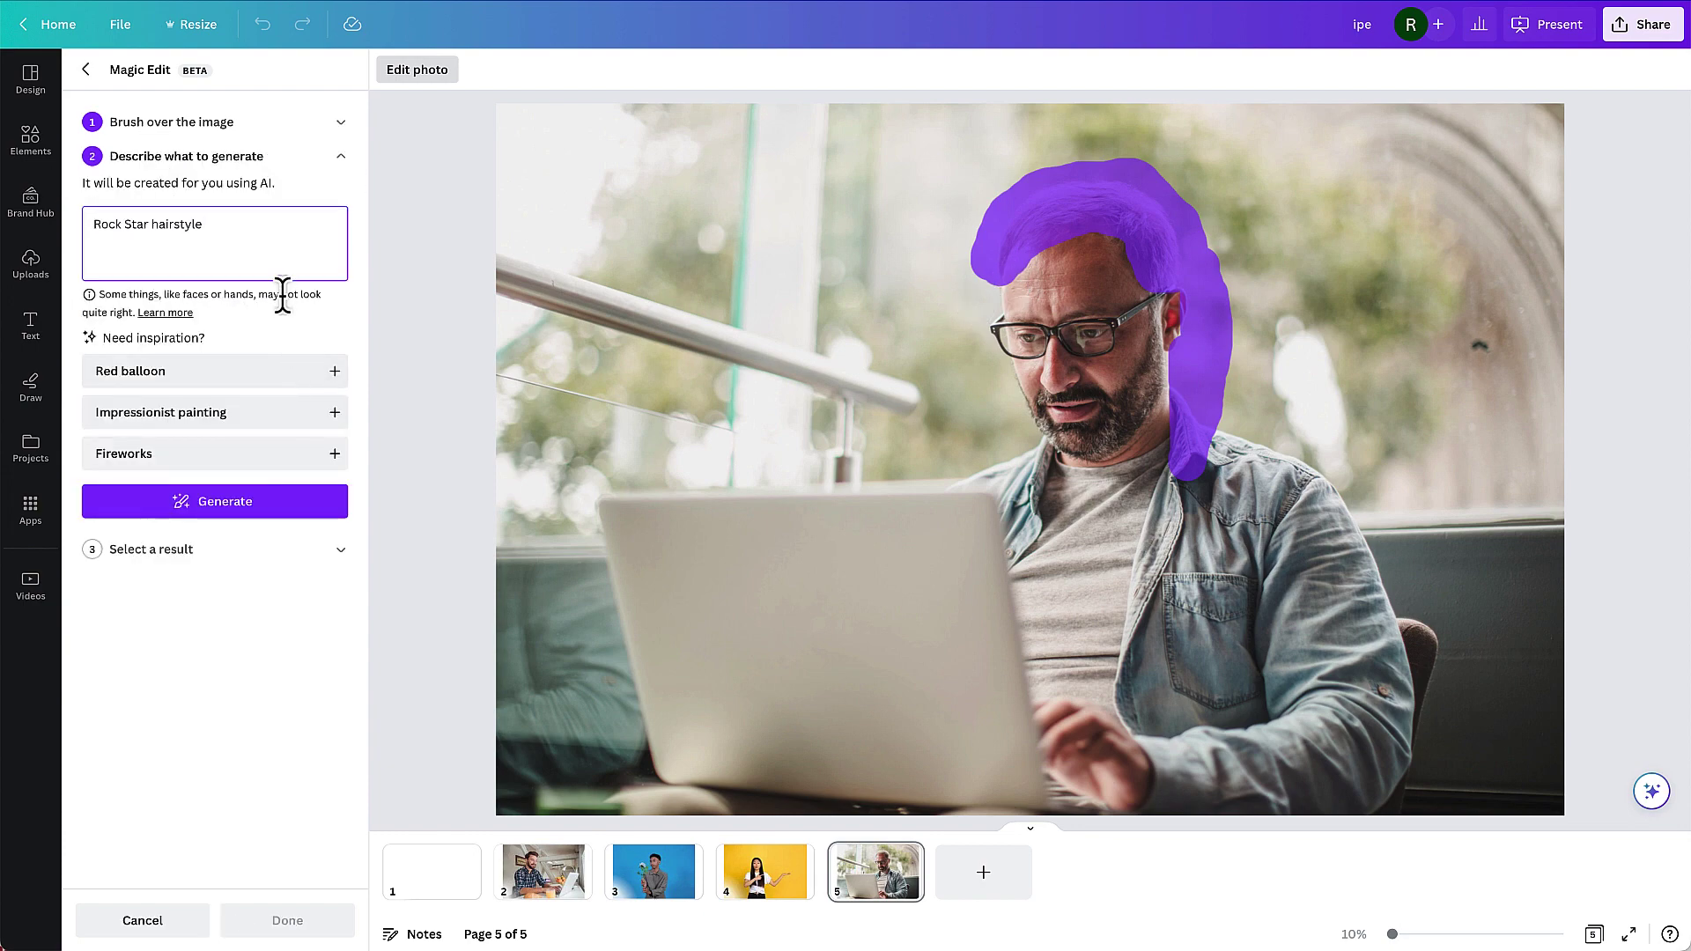
Step: Generate Rock Star hairstyles, compare them, and settle on the second, swept-back brown style
{"action": "left_click", "coordinate": [262, 504]}
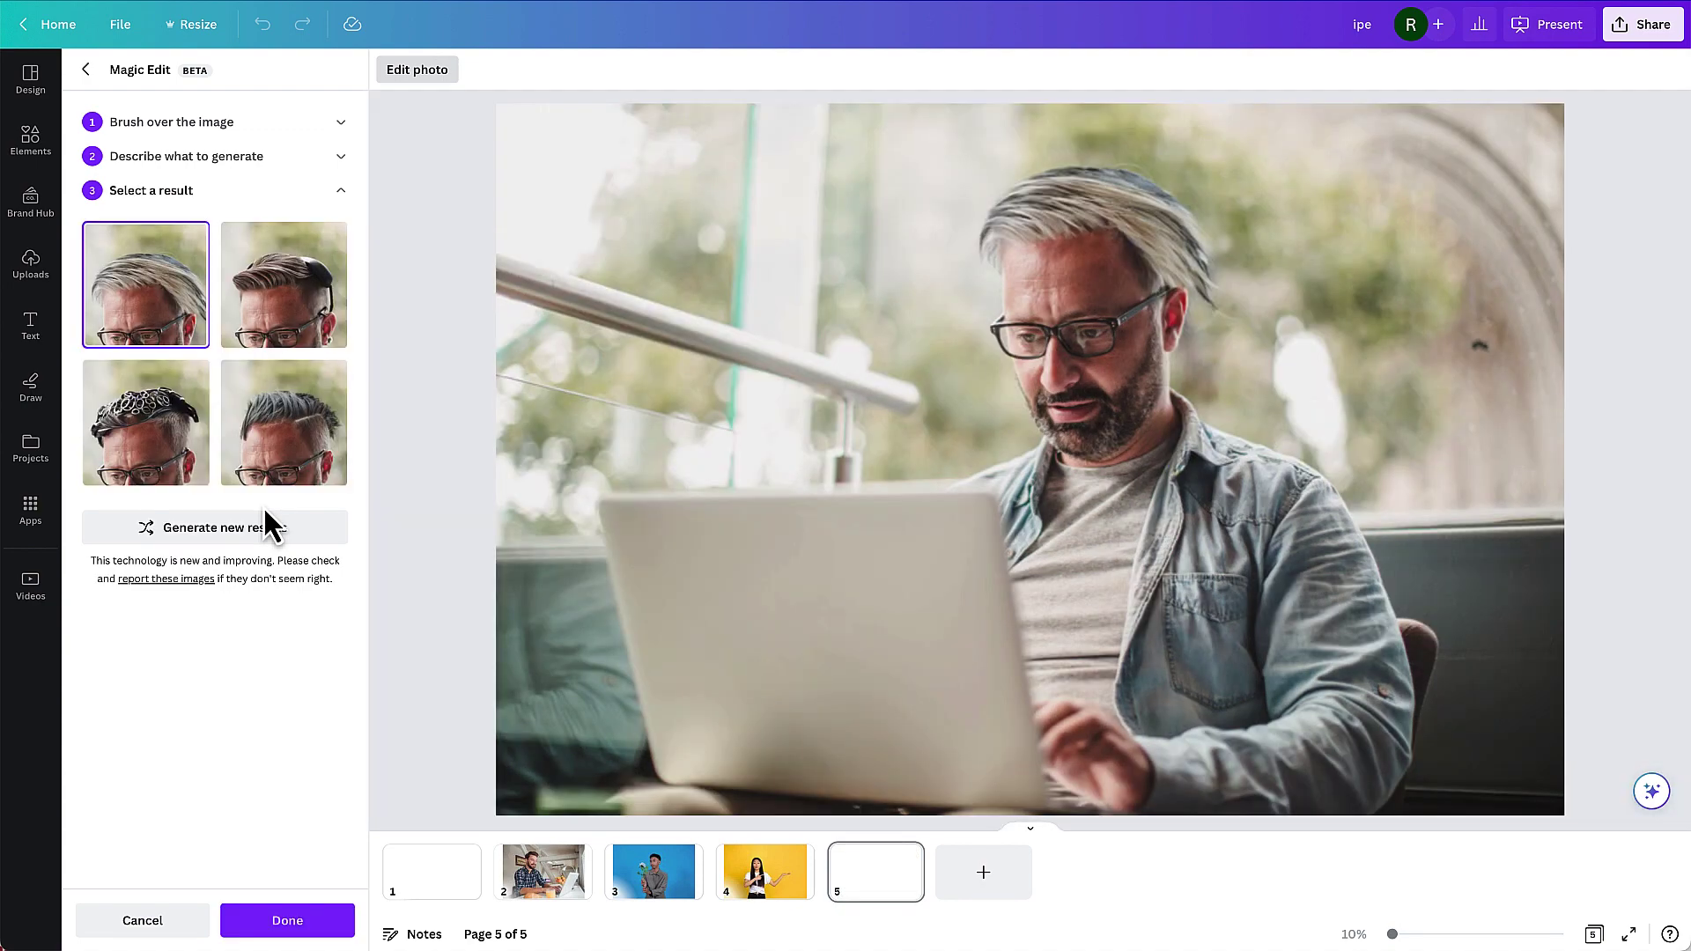
{"action": "left_click", "coordinate": [299, 308]}
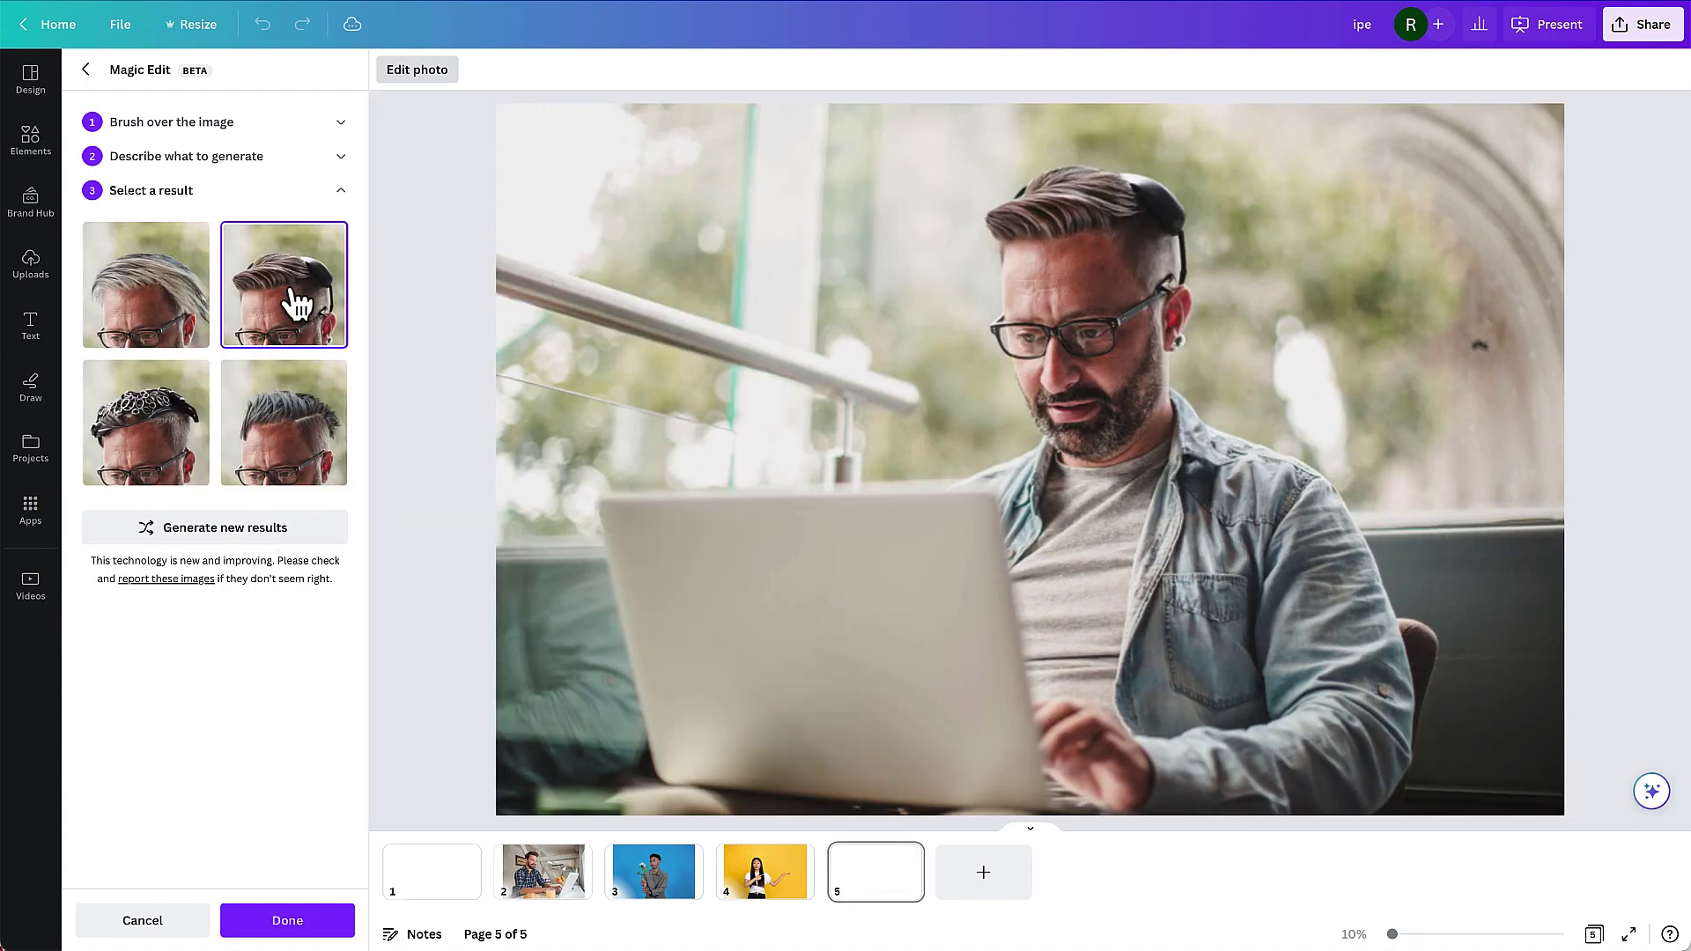
{"action": "left_click", "coordinate": [293, 412]}
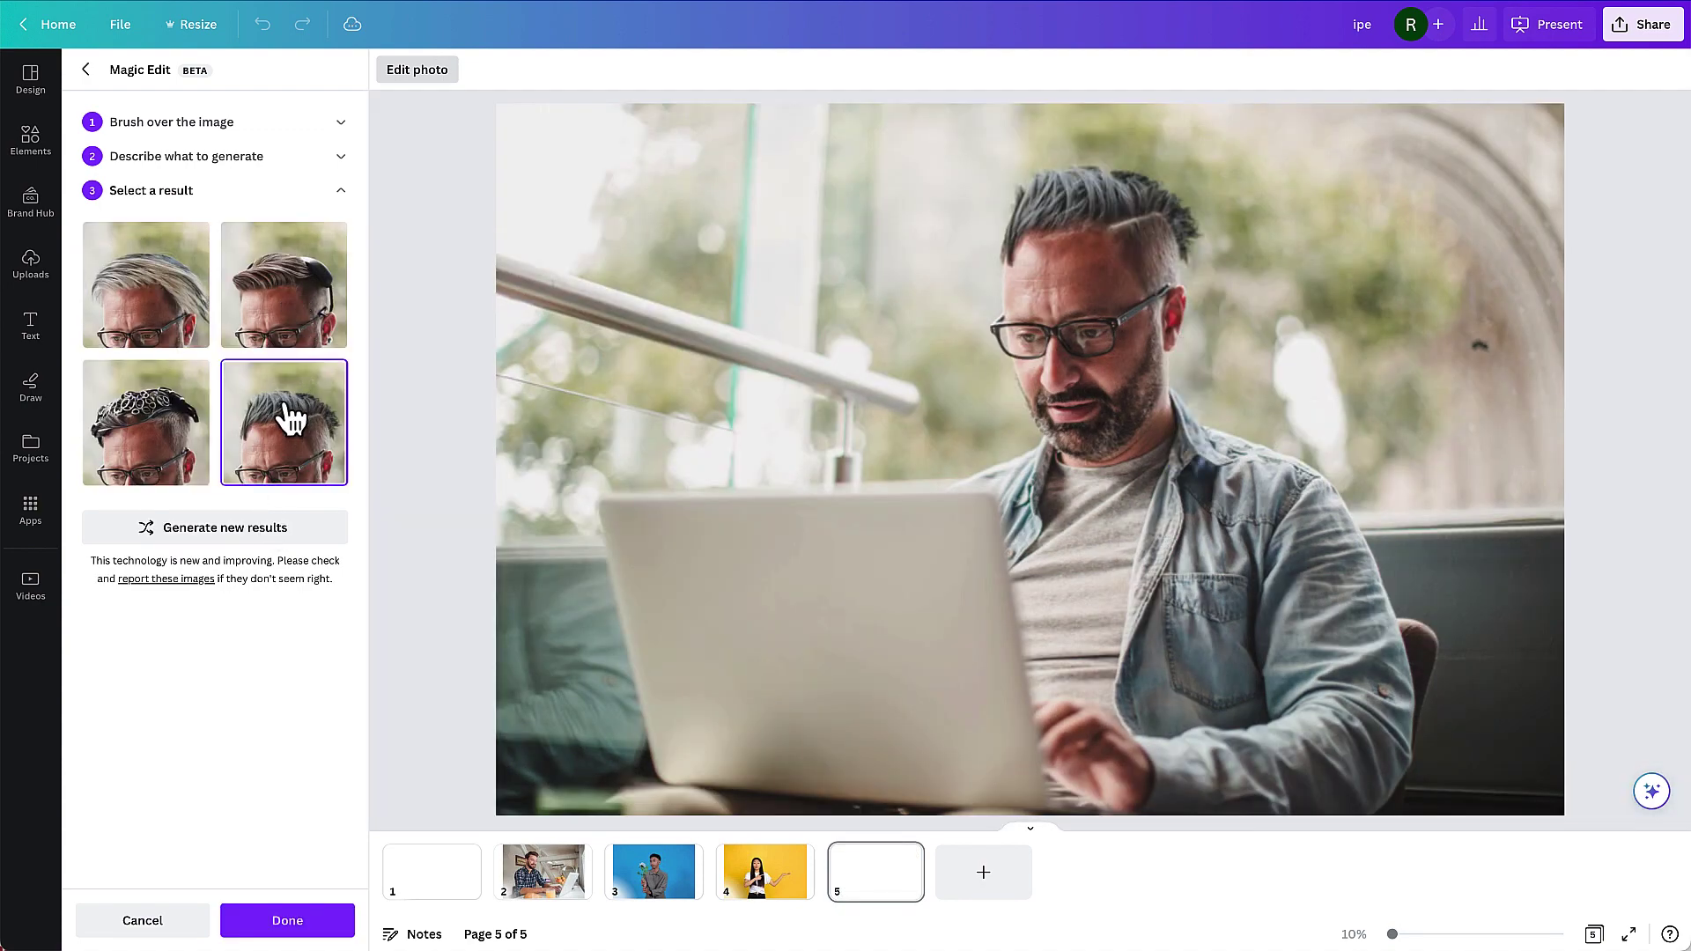
{"action": "left_click", "coordinate": [175, 419]}
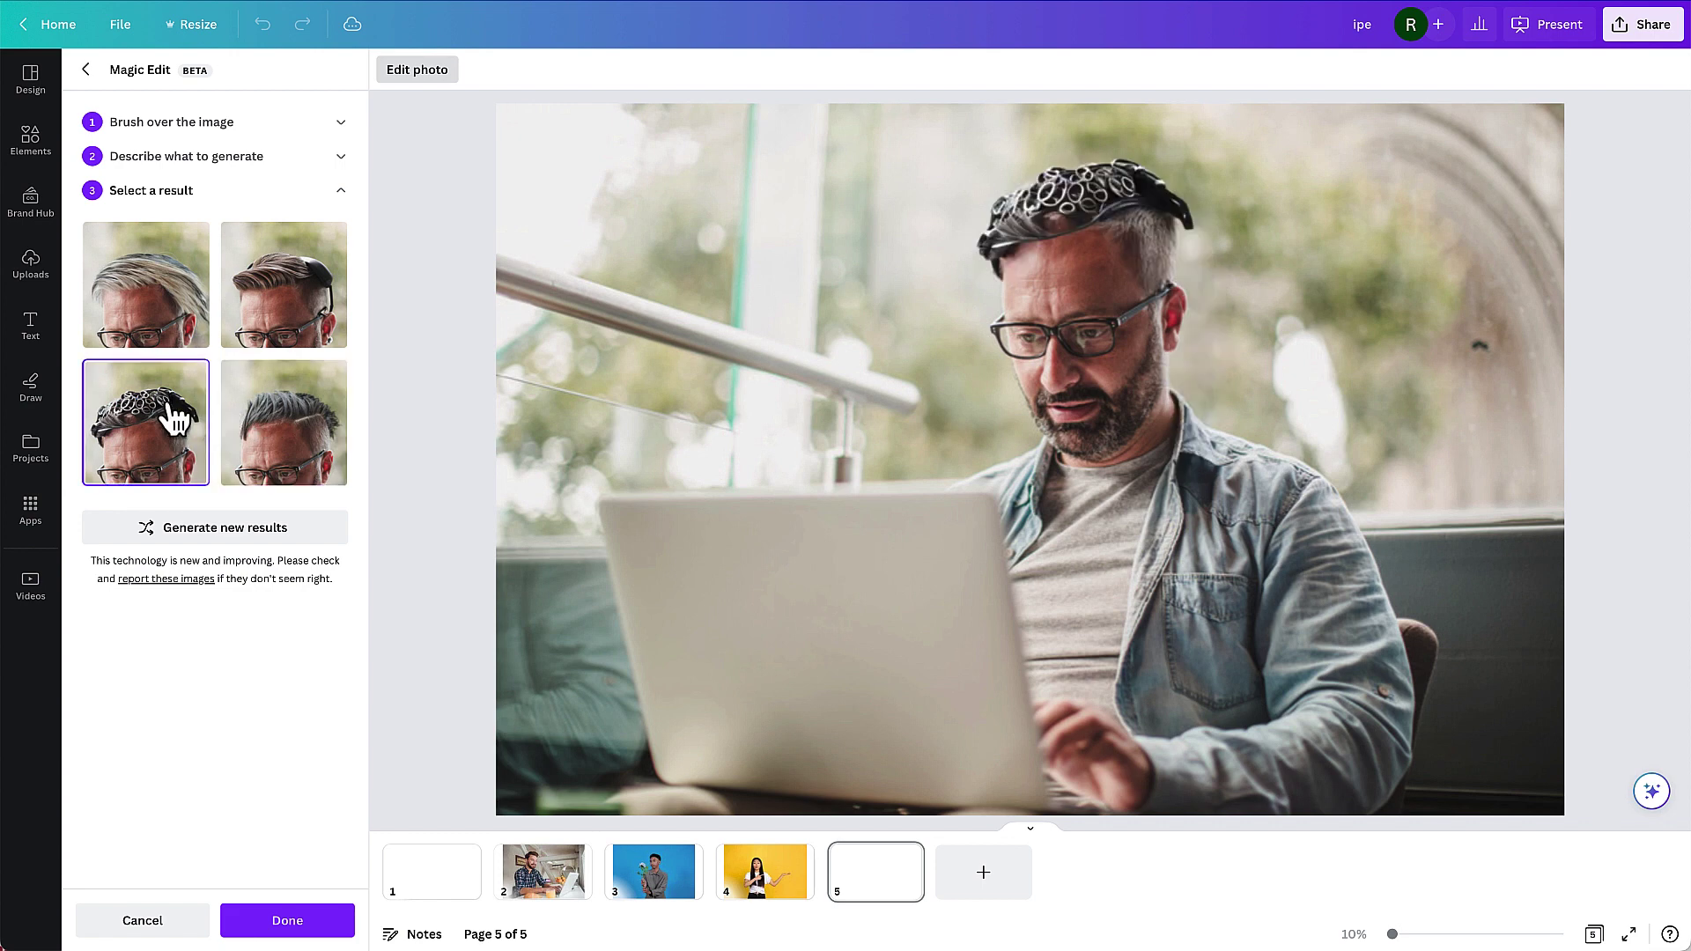
{"action": "left_click", "coordinate": [169, 294]}
{"action": "left_click", "coordinate": [268, 306]}
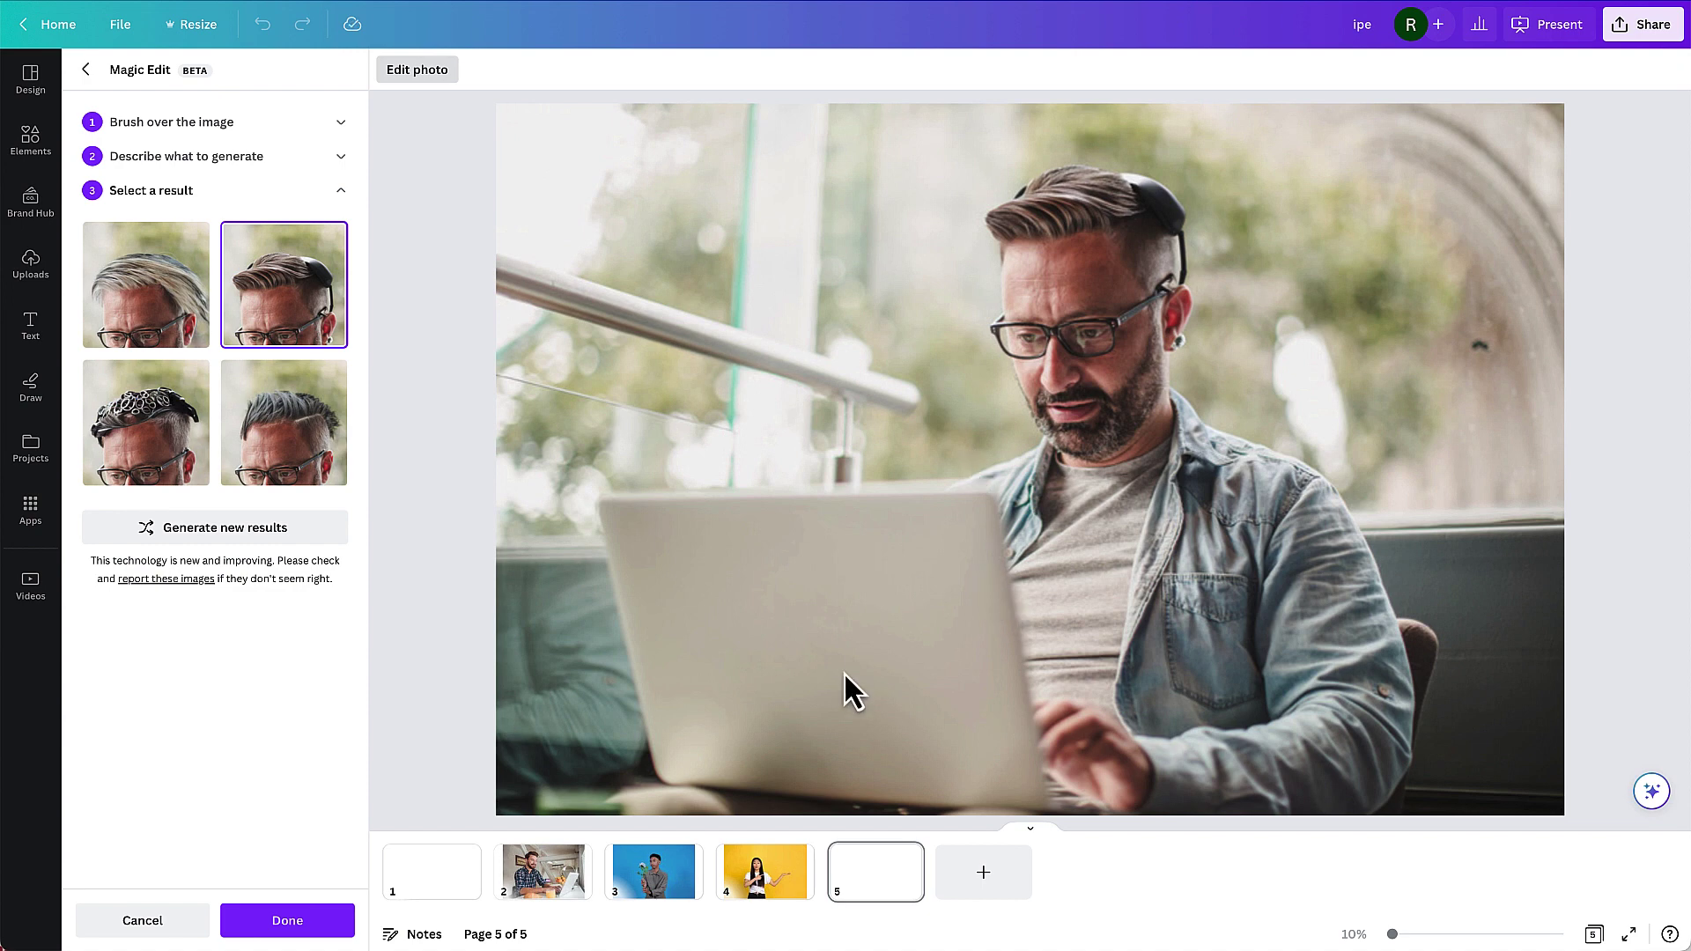
Step: On slide 3, brush over the white rose and its stem in Magic Edit
{"action": "left_click", "coordinate": [679, 890]}
{"action": "left_click", "coordinate": [911, 564]}
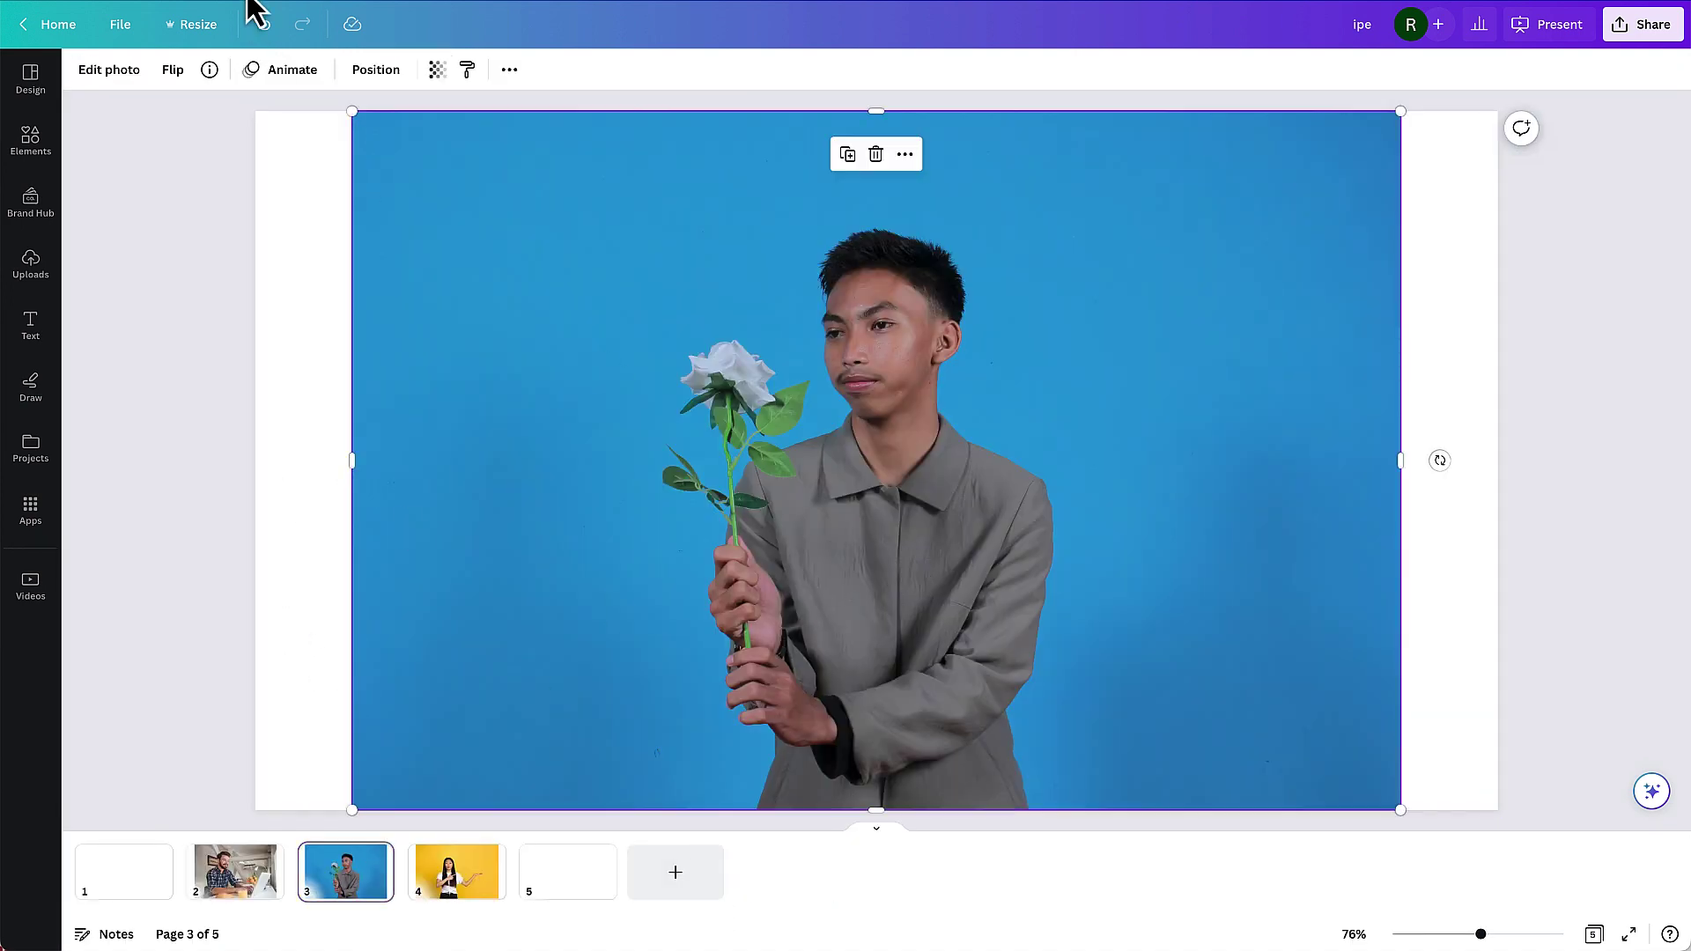
{"action": "left_click", "coordinate": [118, 76]}
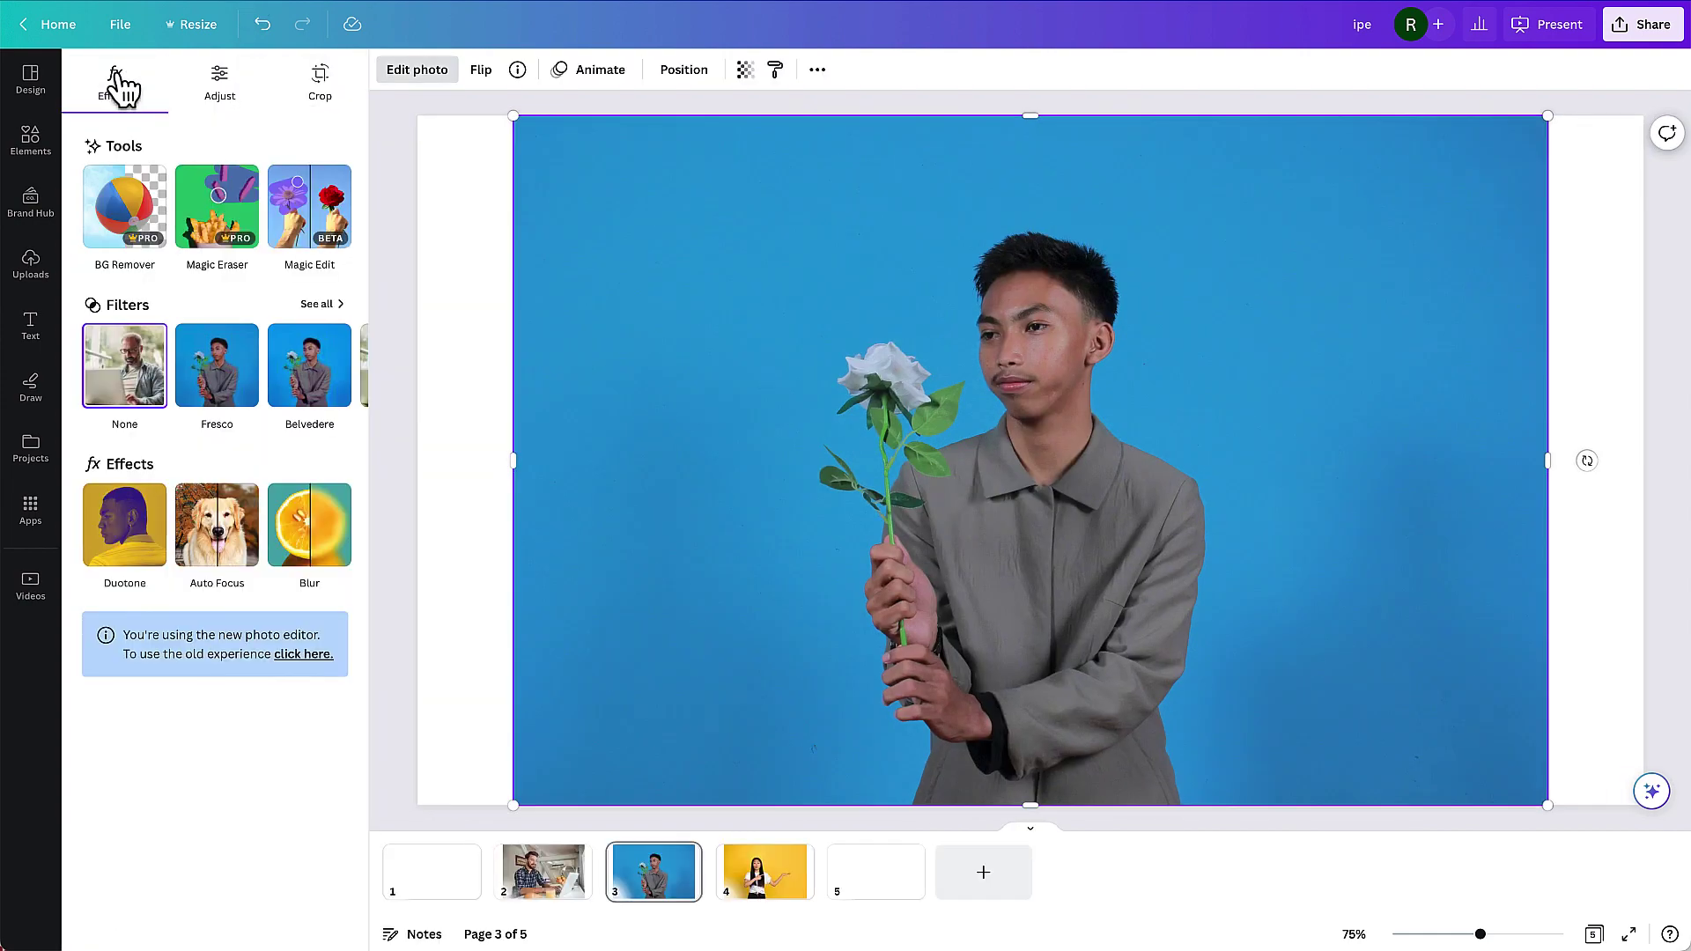
{"action": "left_click", "coordinate": [310, 230]}
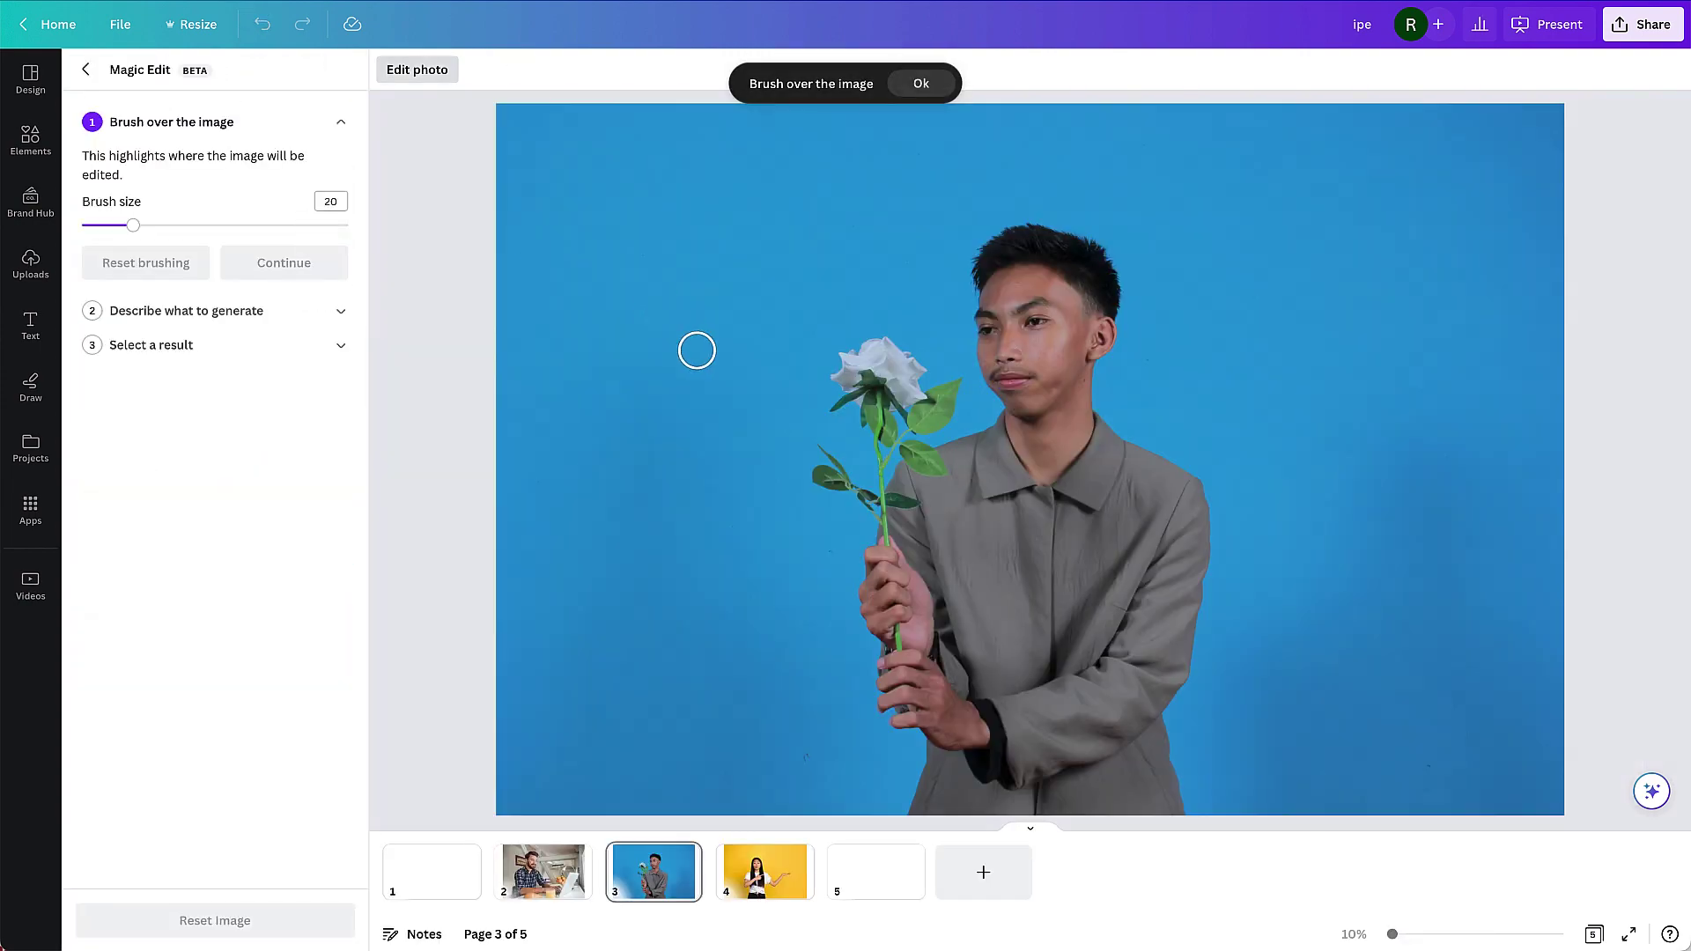
{"action": "mouse_move", "coordinate": [867, 374]}
{"action": "left_mouse_down"}
{"action": "mouse_move", "coordinate": [886, 529]}
{"action": "mouse_move", "coordinate": [919, 389]}
{"action": "mouse_move", "coordinate": [852, 352]}
{"action": "mouse_move", "coordinate": [816, 420]}
{"action": "mouse_move", "coordinate": [817, 468]}
{"action": "mouse_move", "coordinate": [853, 488]}
{"action": "mouse_move", "coordinate": [854, 392]}
{"action": "mouse_move", "coordinate": [850, 419]}
{"action": "mouse_move", "coordinate": [938, 469]}
{"action": "mouse_move", "coordinate": [944, 415]}
{"action": "mouse_move", "coordinate": [834, 465]}
{"action": "mouse_move", "coordinate": [856, 510]}
{"action": "mouse_move", "coordinate": [893, 525]}
{"action": "mouse_move", "coordinate": [917, 504]}
{"action": "mouse_move", "coordinate": [919, 404]}
{"action": "mouse_move", "coordinate": [900, 452]}
{"action": "mouse_move", "coordinate": [898, 487]}
{"action": "mouse_move", "coordinate": [929, 400]}
{"action": "mouse_move", "coordinate": [876, 310]}
{"action": "mouse_move", "coordinate": [856, 311]}
{"action": "mouse_move", "coordinate": [846, 463]}
{"action": "mouse_move", "coordinate": [868, 612]}
{"action": "left_mouse_up"}
{"action": "left_click_drag", "start_coordinate": [910, 729], "coordinate": [915, 801]}
Step: Generate replacements for the rose and apply the wooden baseball bat result
{"action": "left_click", "coordinate": [313, 268]}
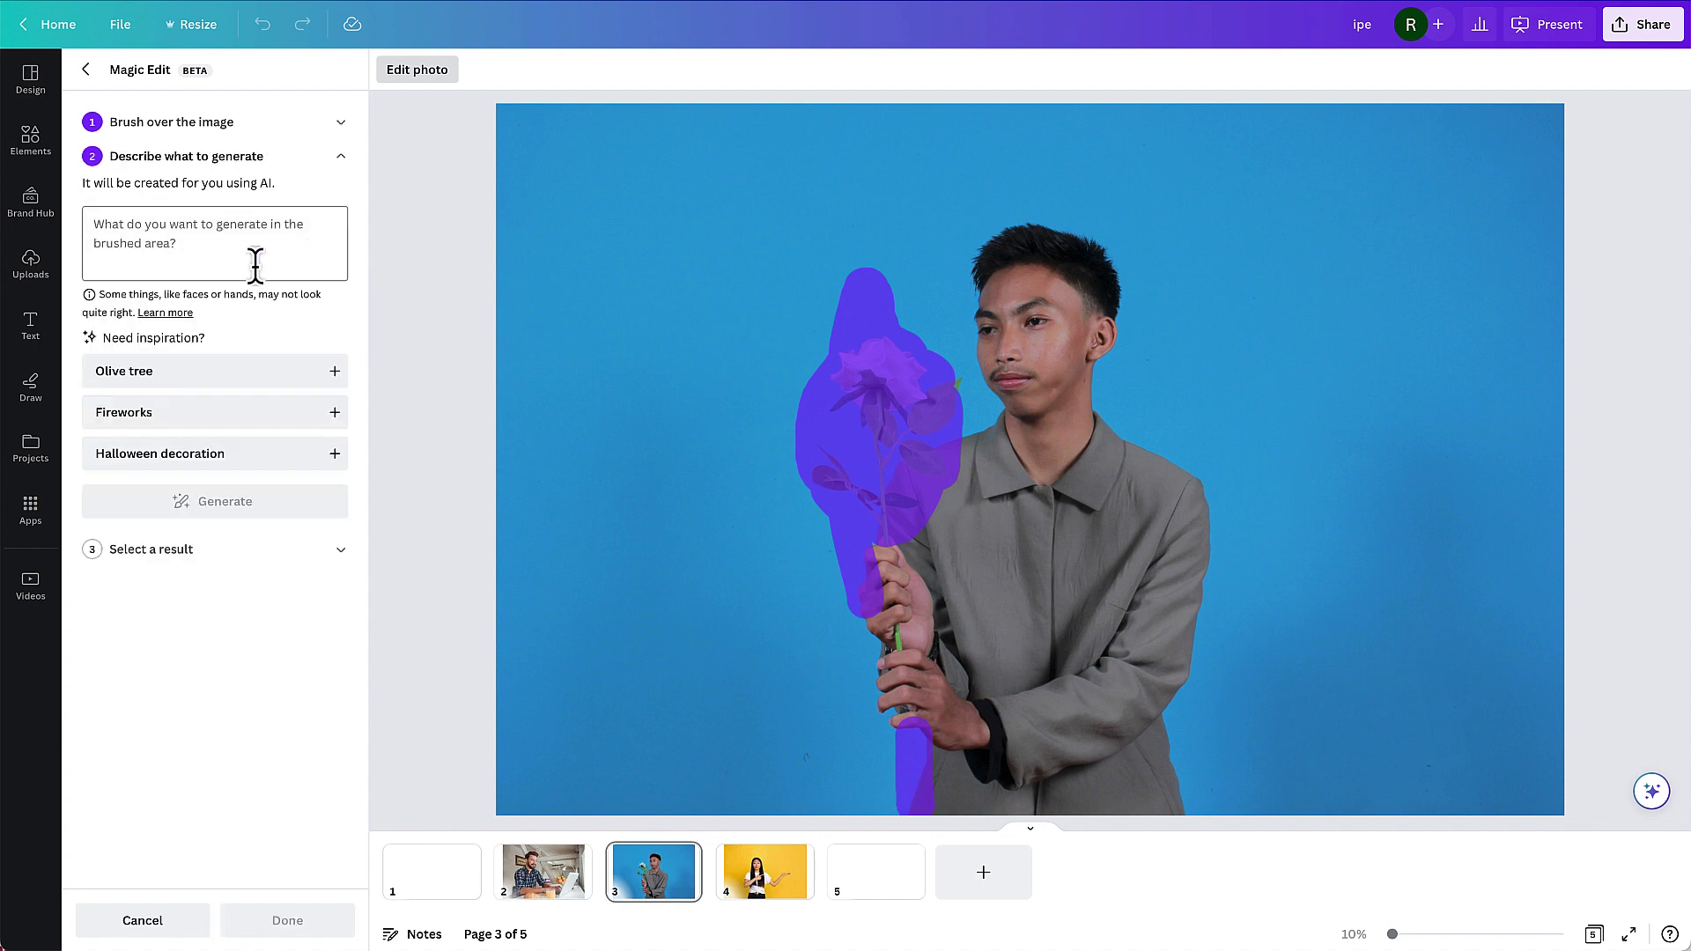
{"action": "left_click", "coordinate": [275, 268]}
{"action": "left_click", "coordinate": [300, 291]}
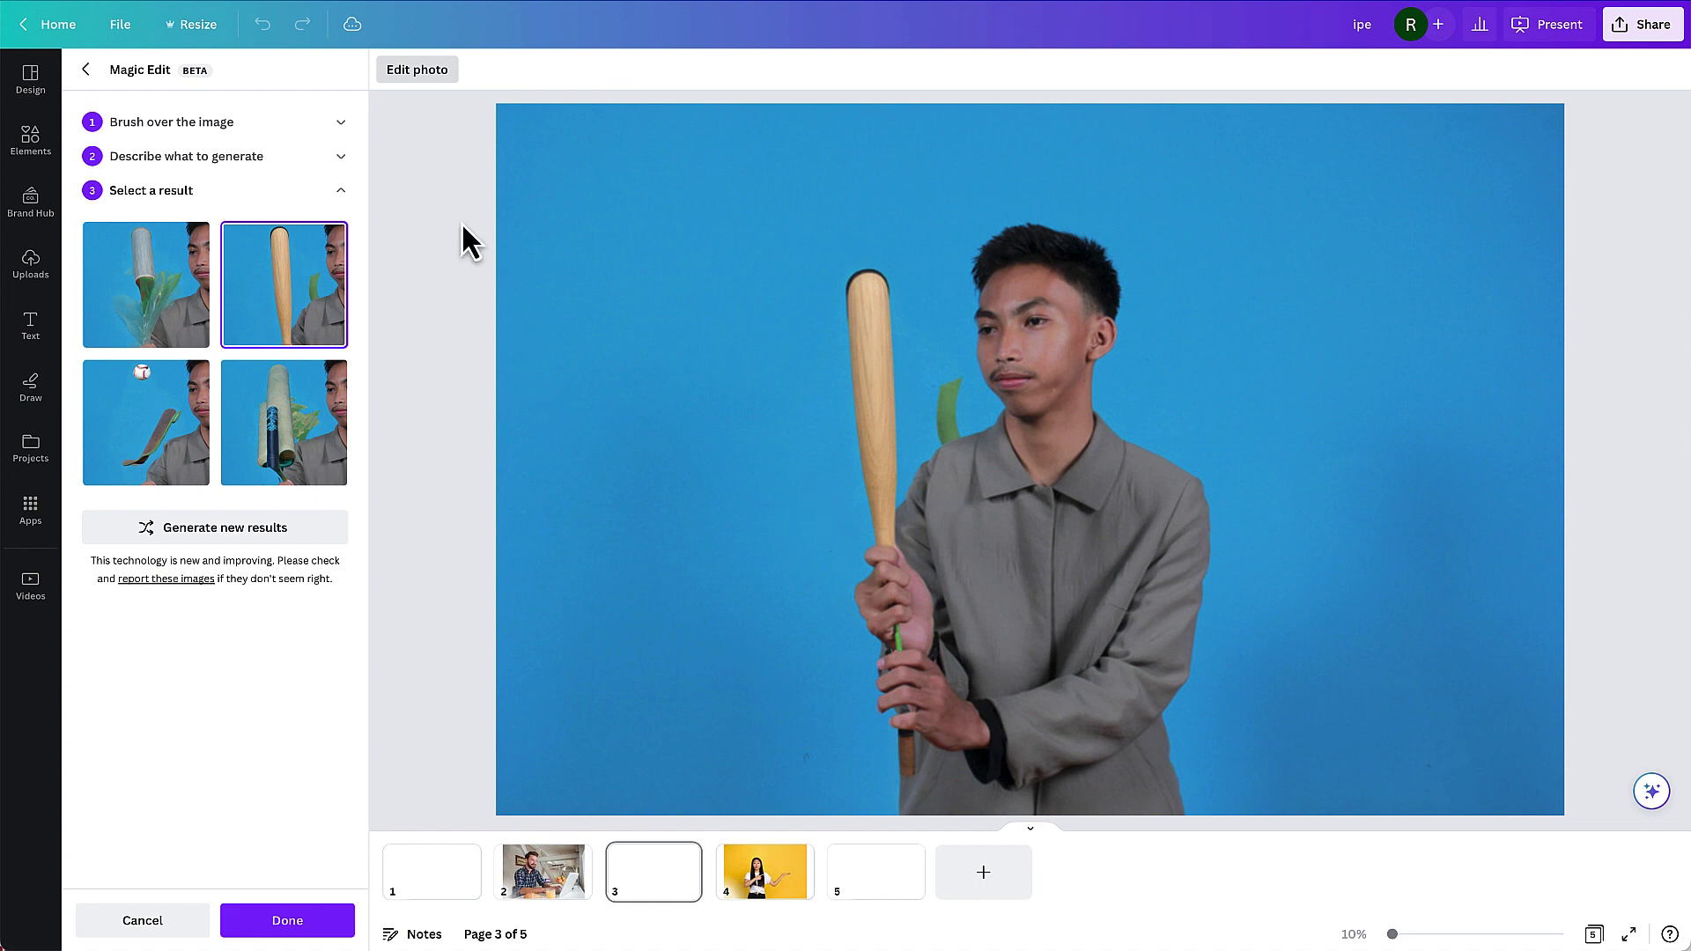
{"action": "left_click", "coordinate": [284, 919]}
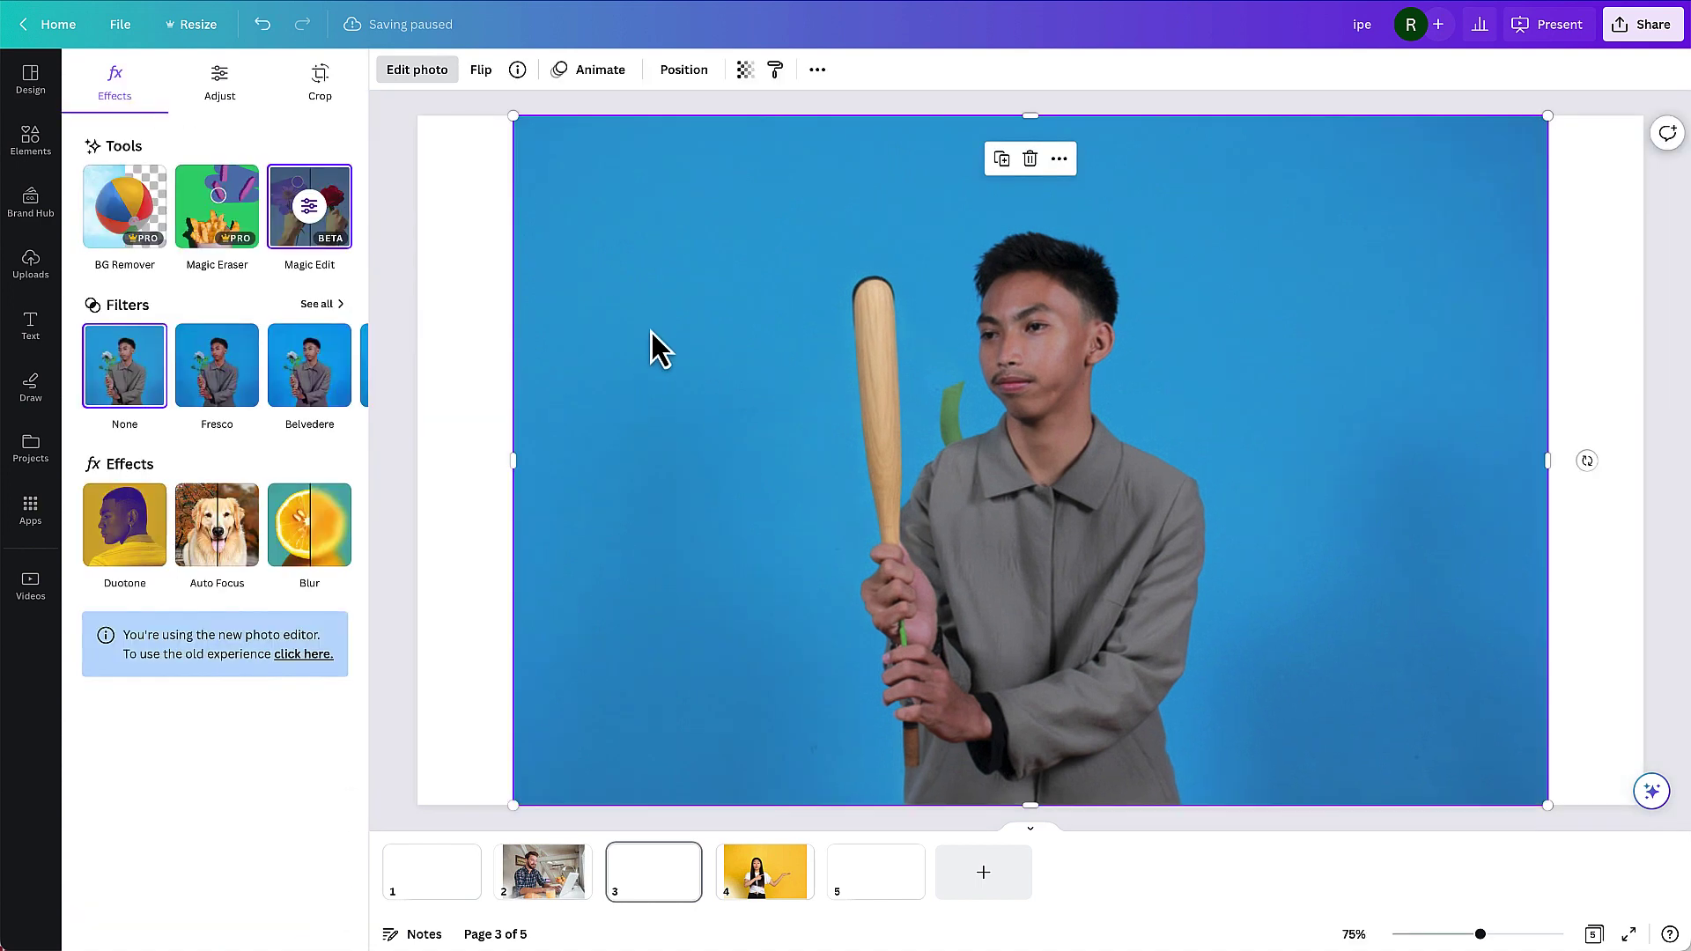
Step: Brush the young man's jacket, generate 'black tuxedo', and pick the bottom-left bow-tie result
{"action": "left_click", "coordinate": [308, 225]}
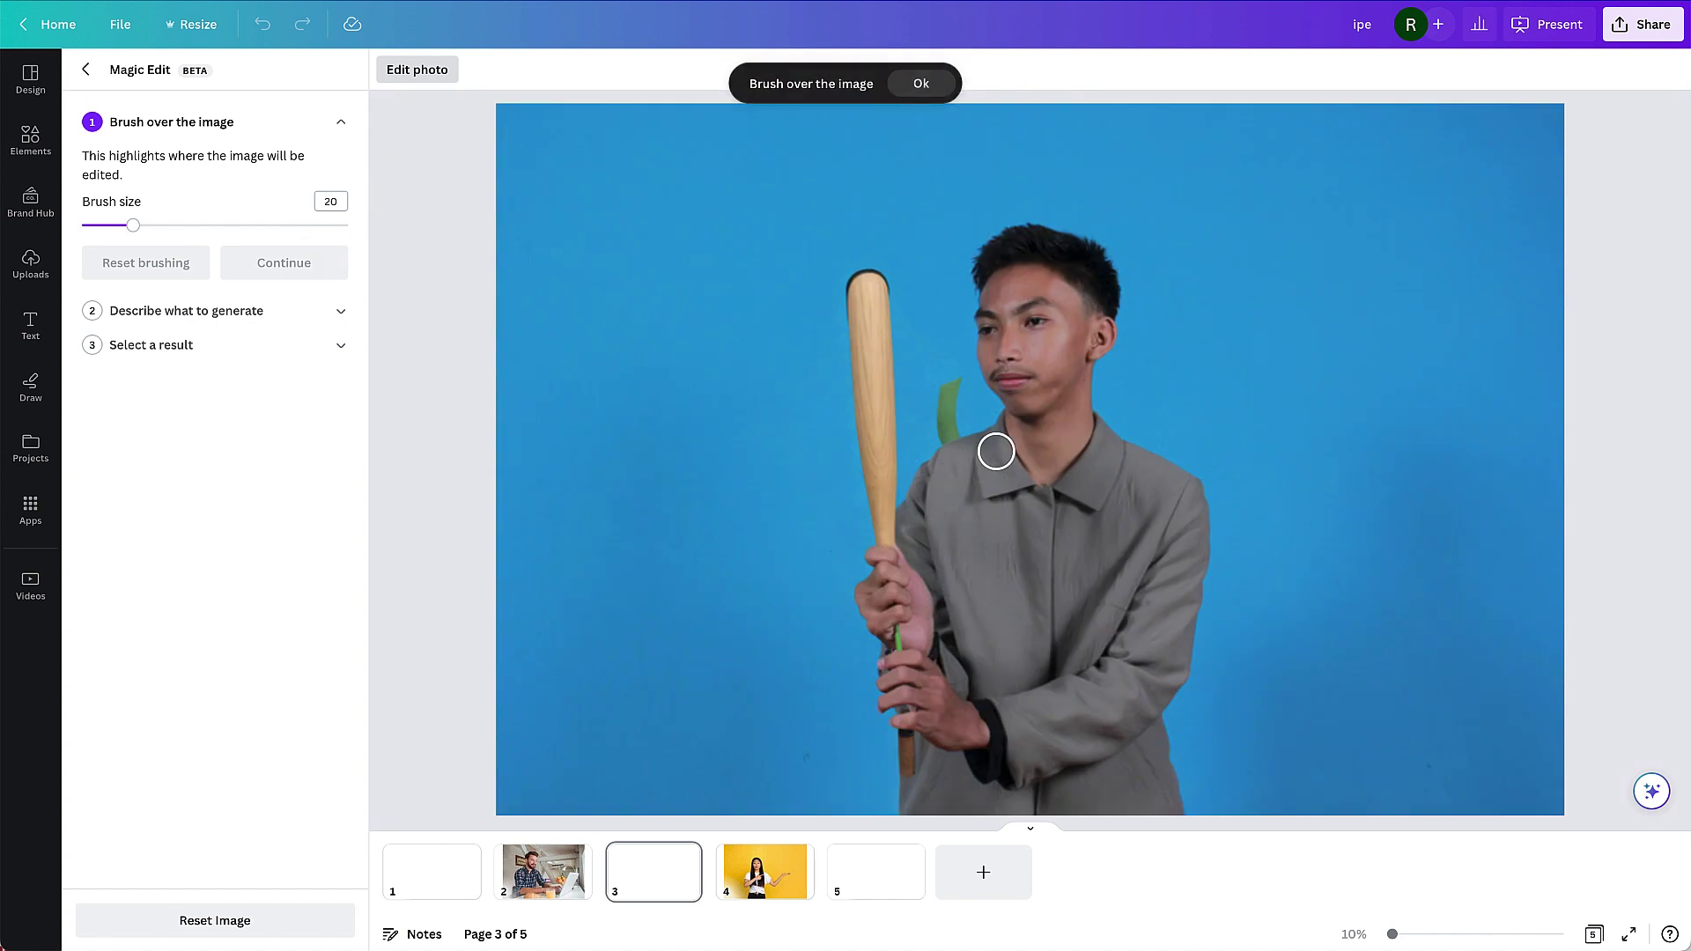
{"action": "mouse_move", "coordinate": [996, 449]}
{"action": "left_mouse_down"}
{"action": "mouse_move", "coordinate": [1029, 507]}
{"action": "mouse_move", "coordinate": [1068, 507]}
{"action": "mouse_move", "coordinate": [1113, 430]}
{"action": "mouse_move", "coordinate": [1178, 493]}
{"action": "mouse_move", "coordinate": [1177, 577]}
{"action": "left_mouse_up"}
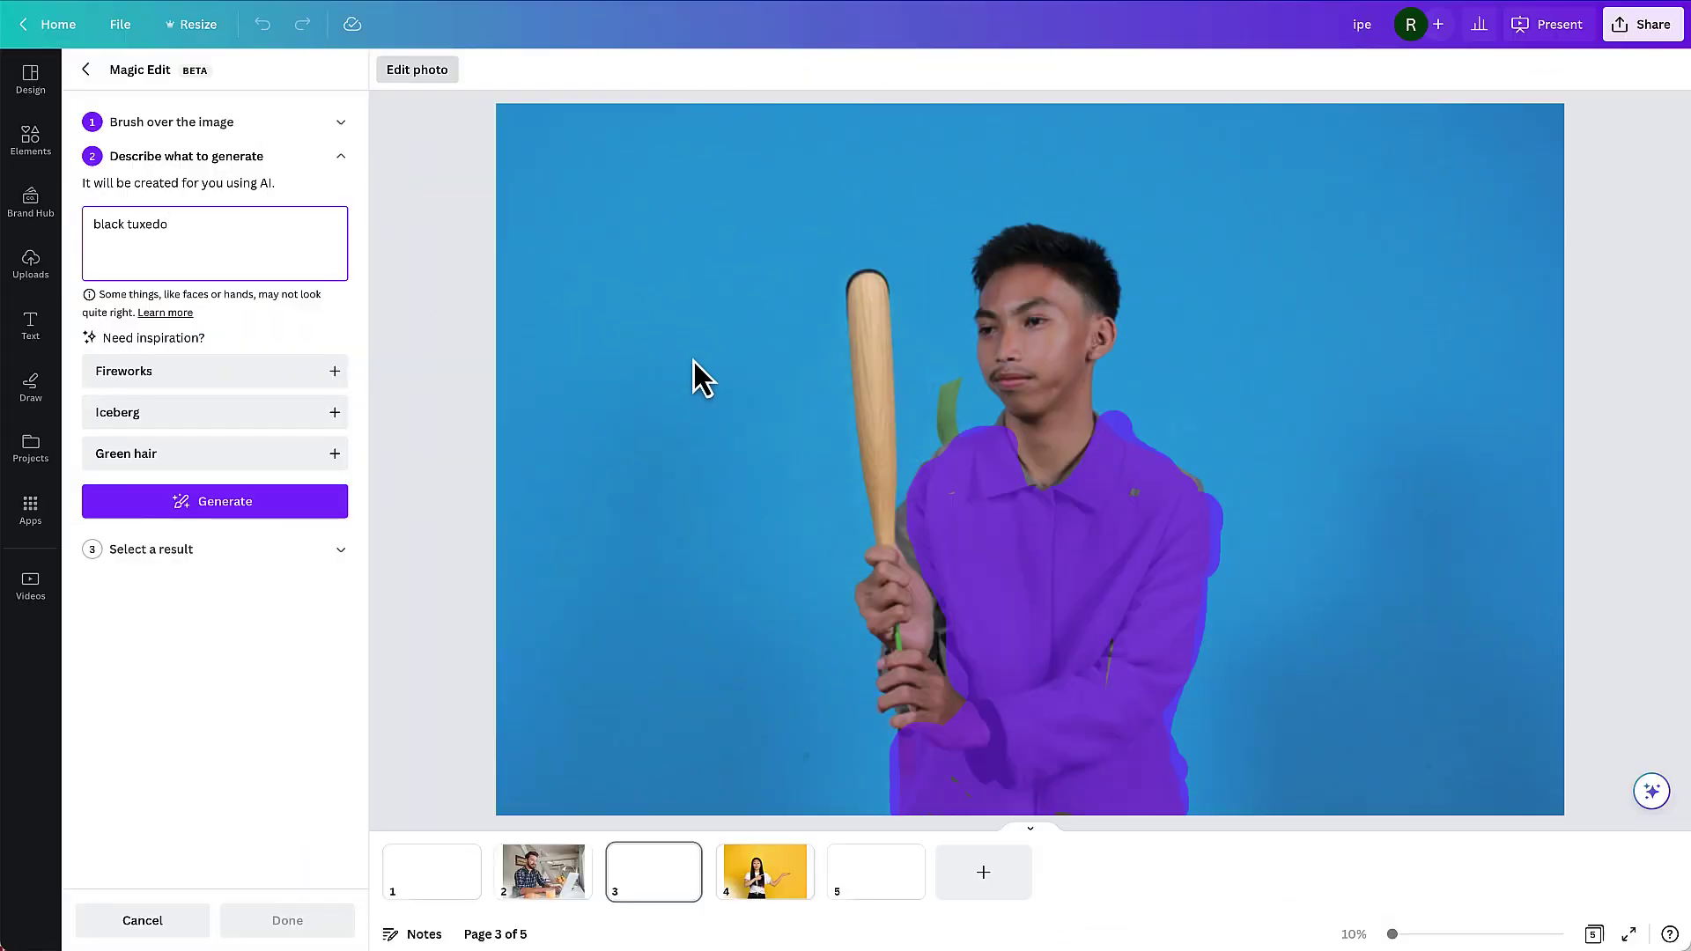
{"action": "left_click", "coordinate": [284, 512]}
{"action": "left_click", "coordinate": [303, 445]}
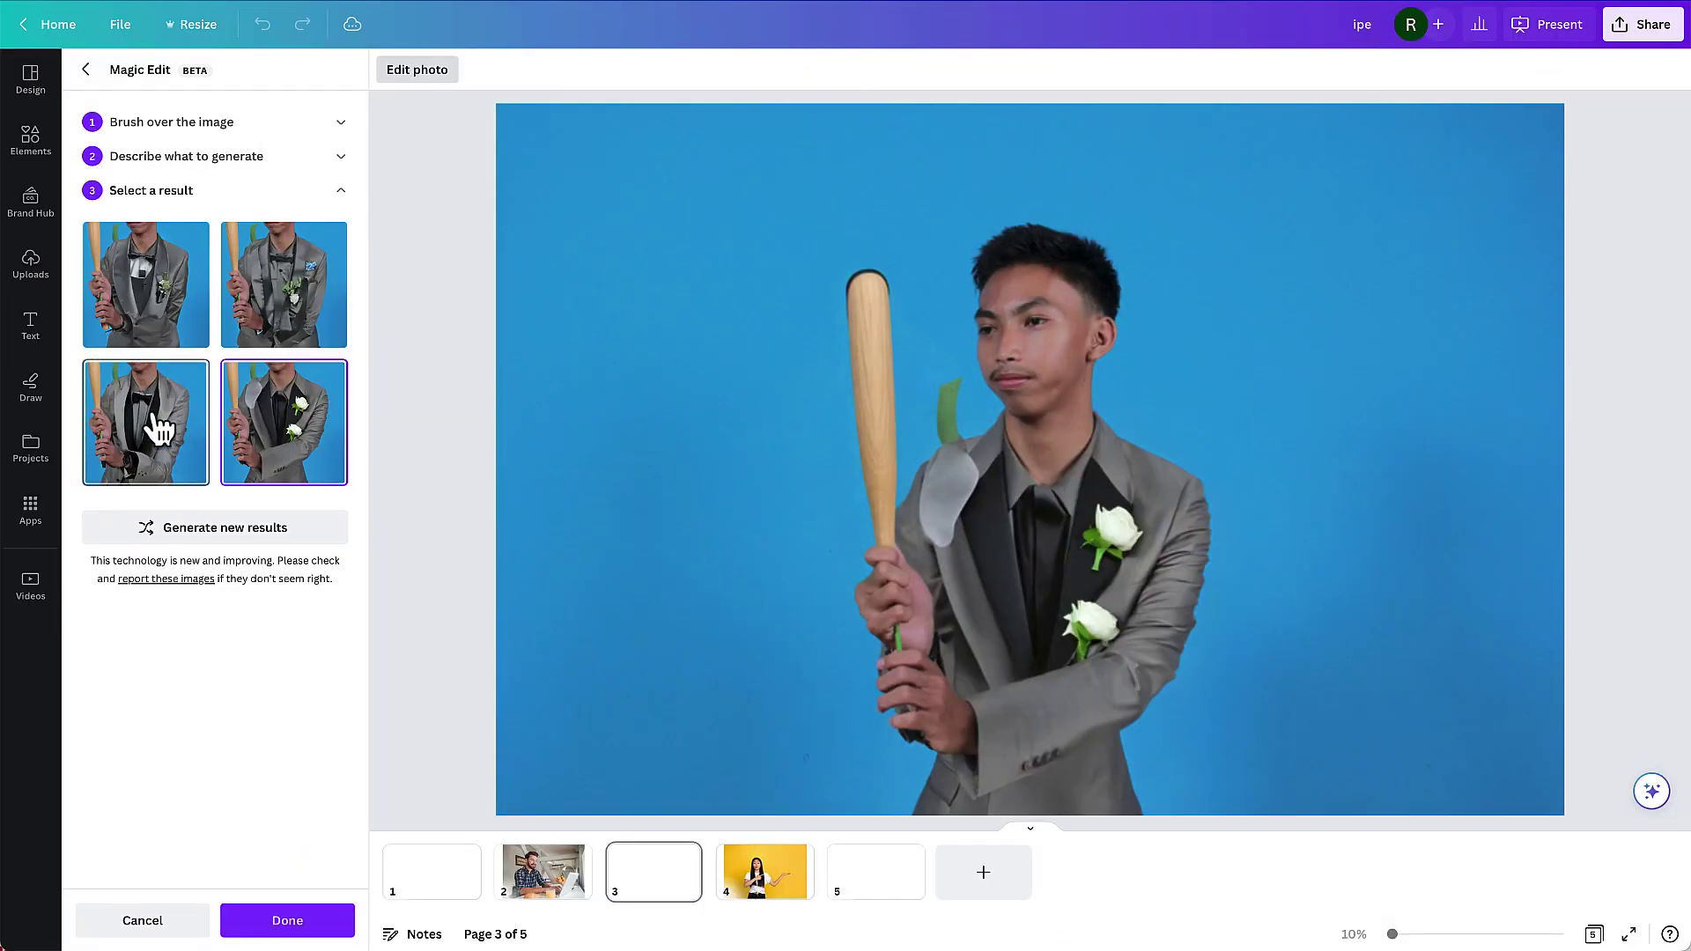
{"action": "left_click", "coordinate": [161, 434]}
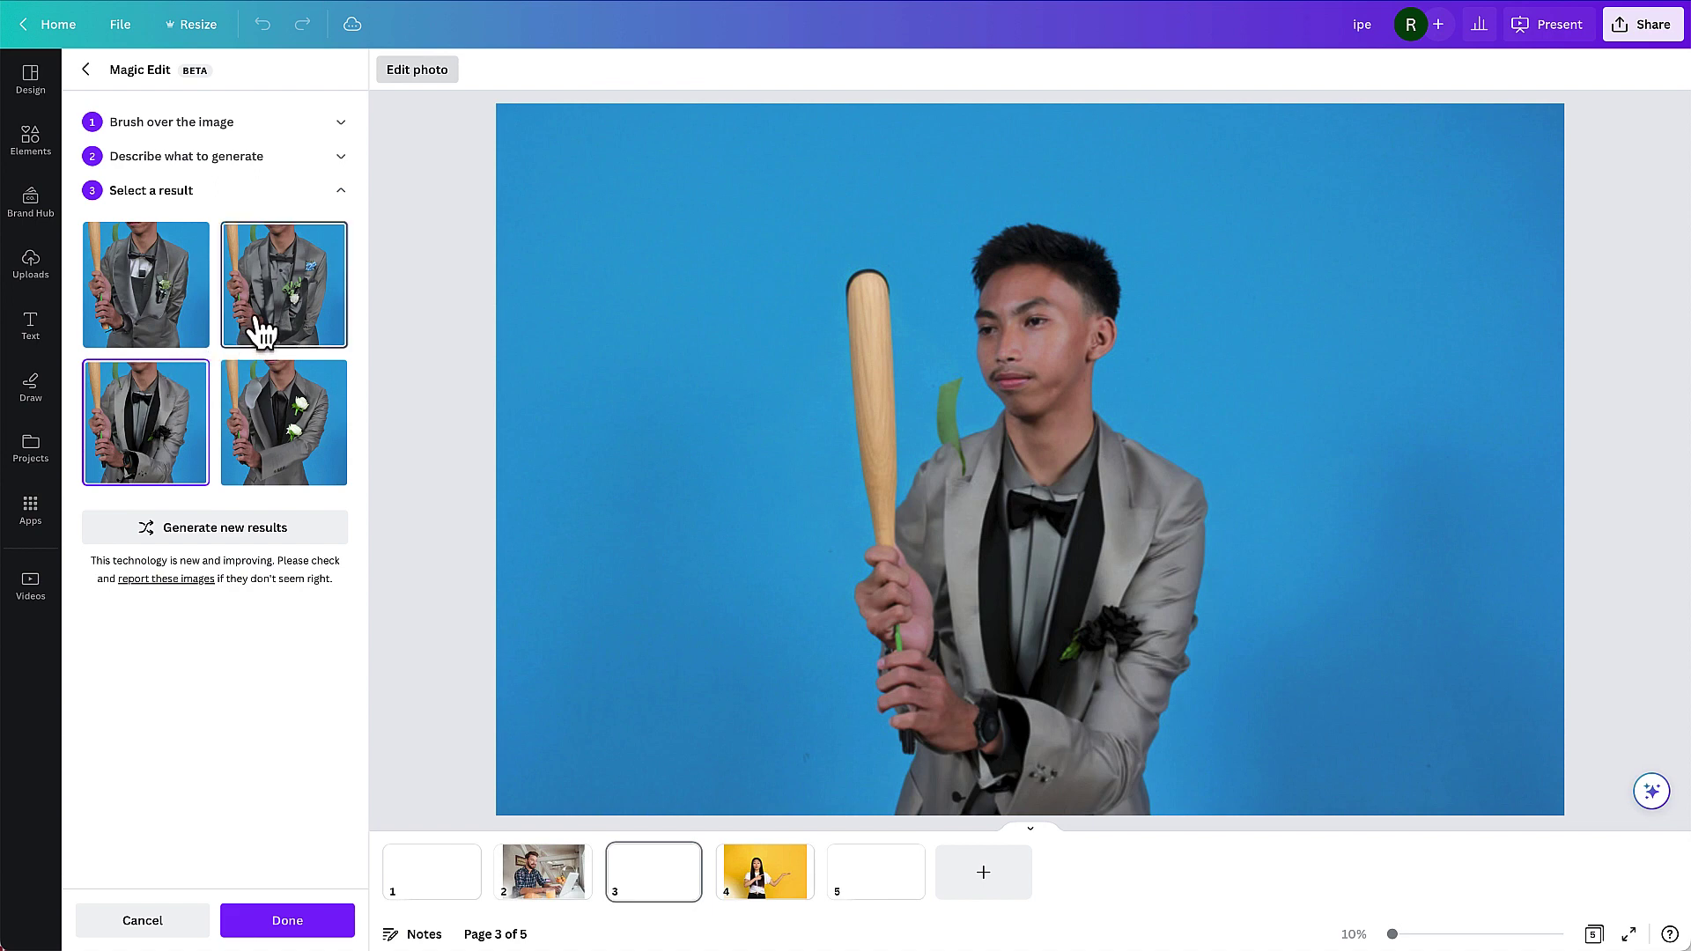
Step: Keep the tuxedo, then brush above the slide 4 woman's palm and generate 'stack of pancakes'
{"action": "left_click", "coordinate": [766, 884]}
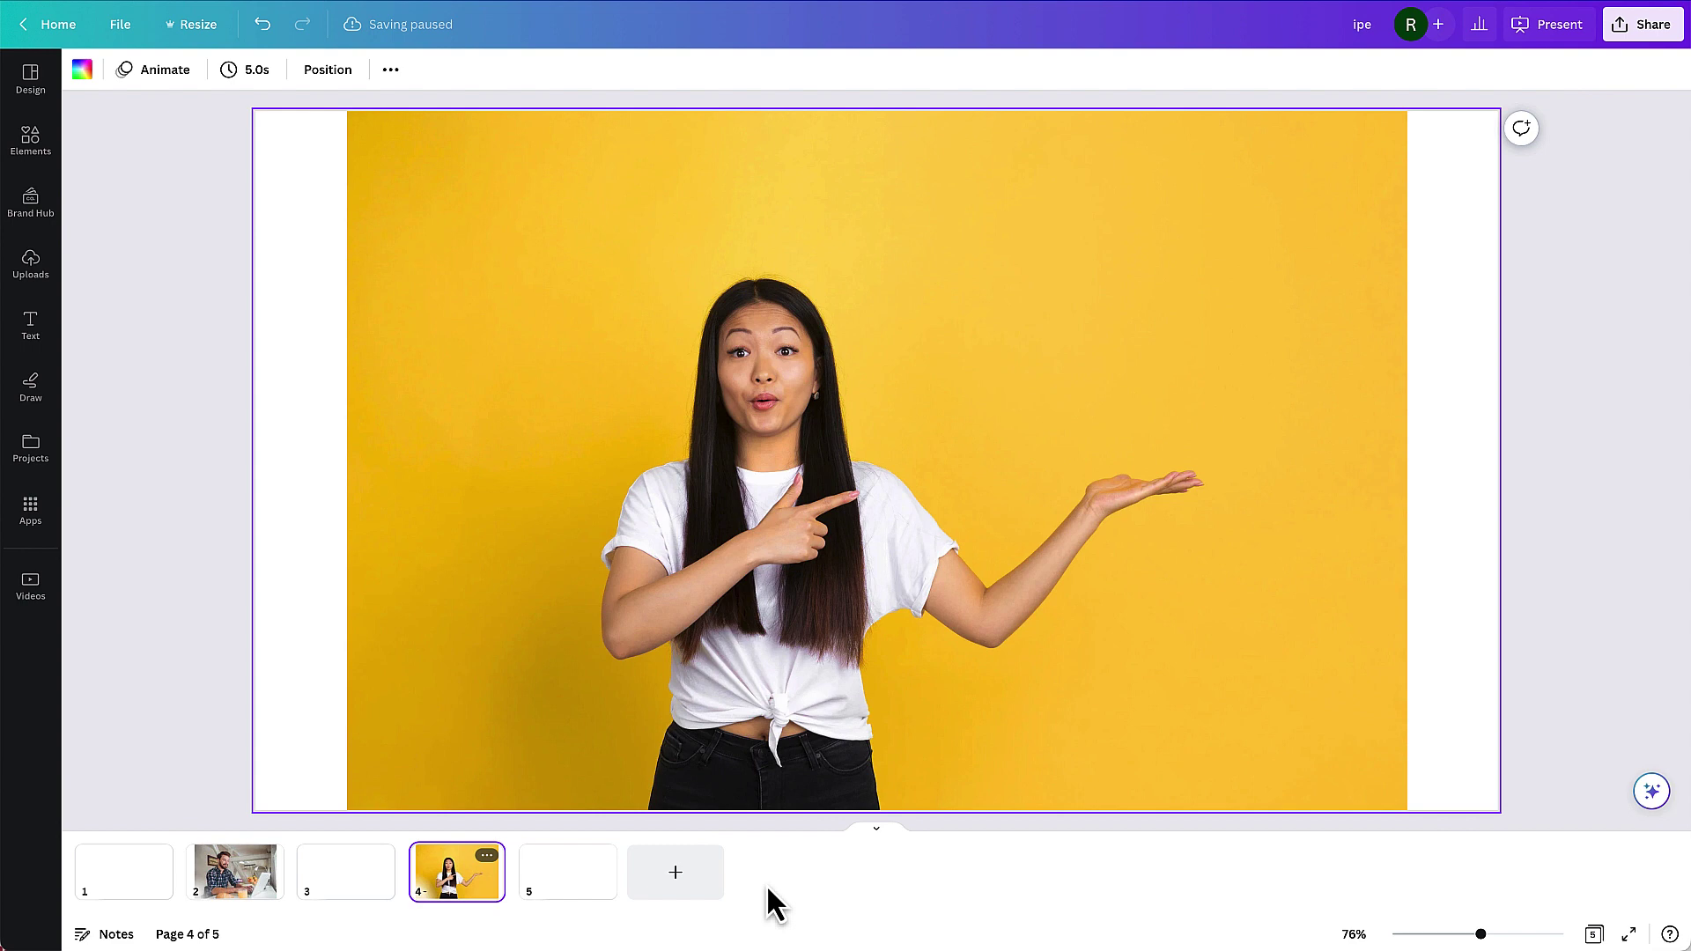
{"action": "left_click", "coordinate": [907, 449]}
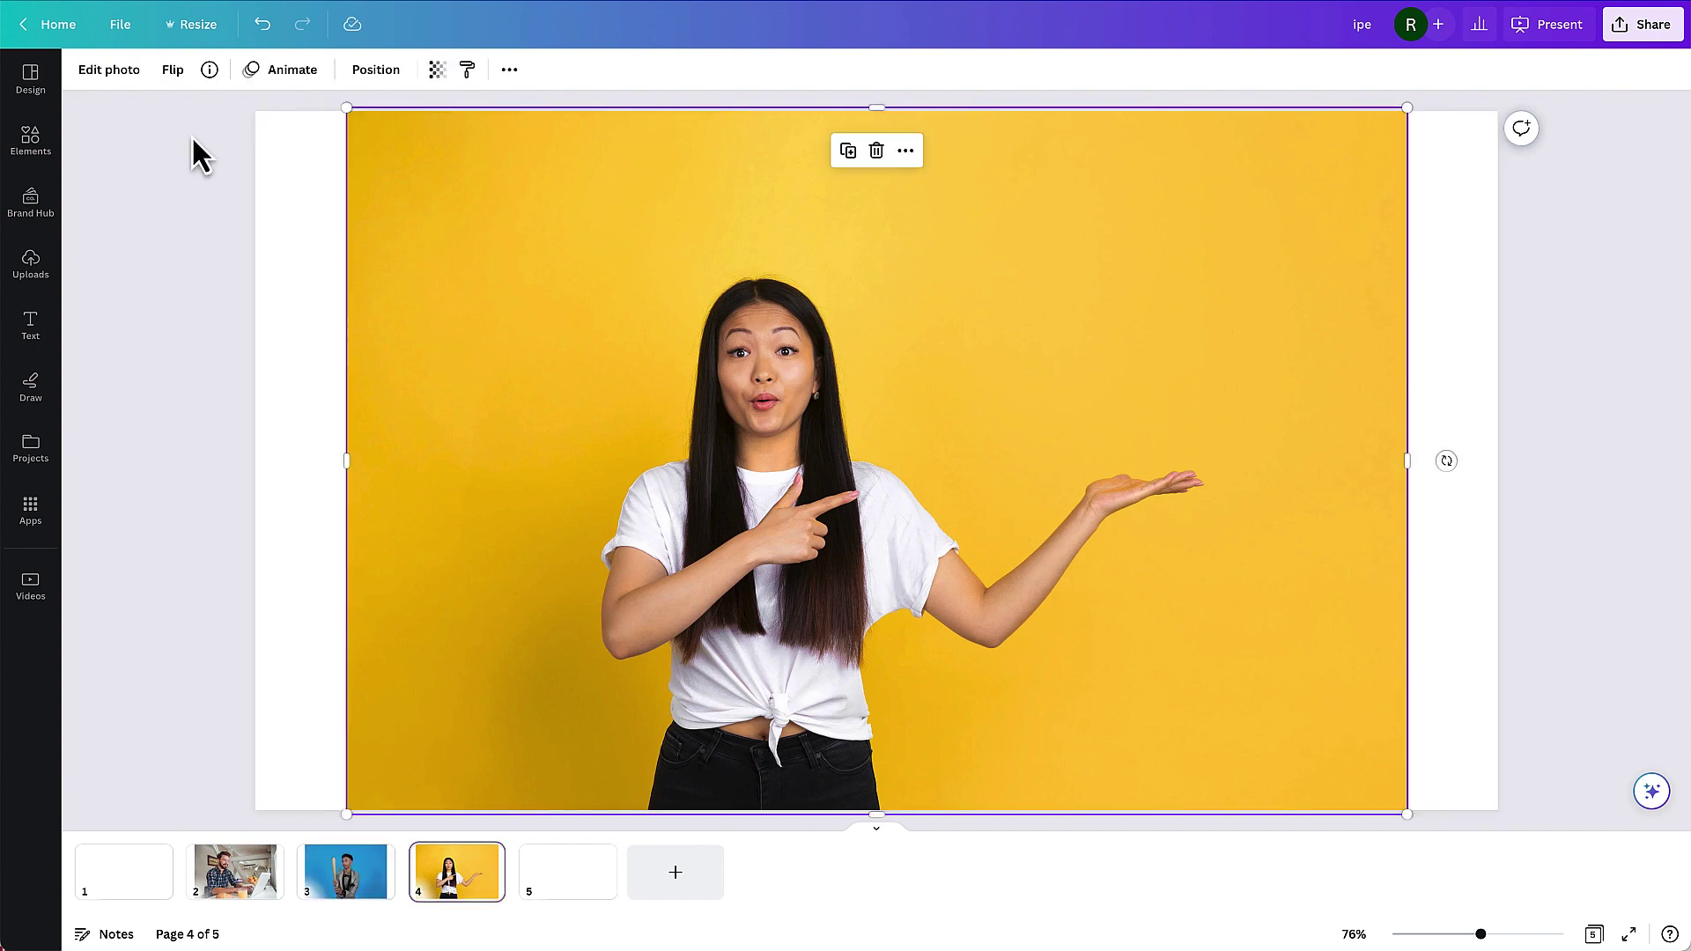
{"action": "left_click", "coordinate": [109, 70]}
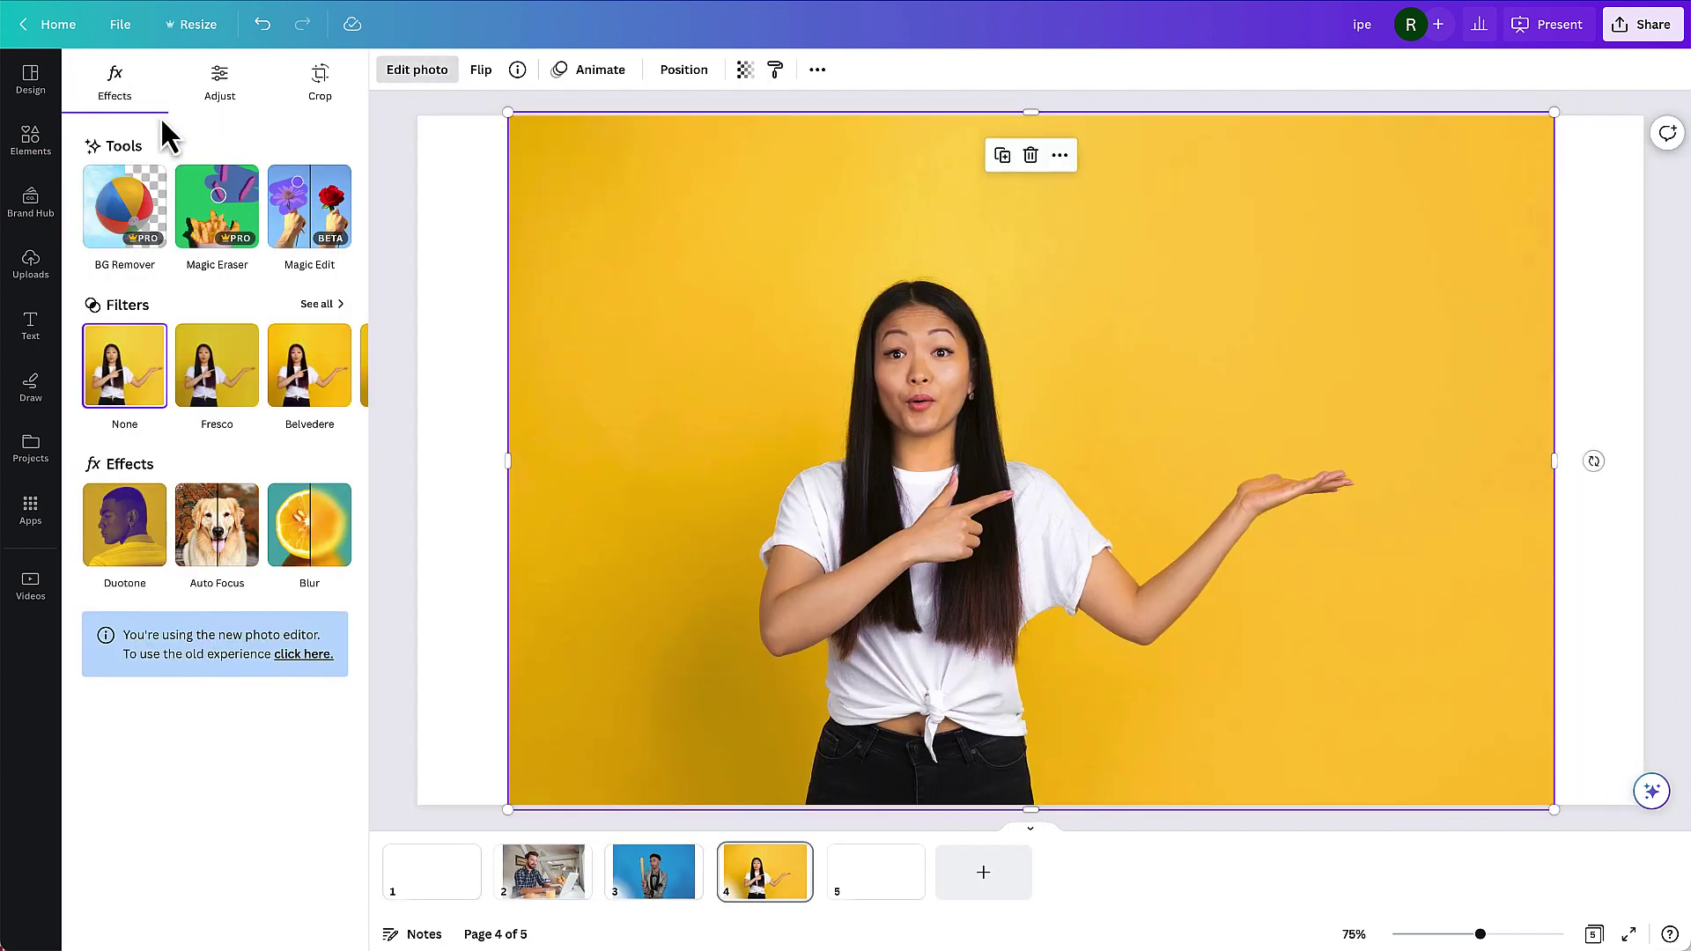
{"action": "left_click", "coordinate": [310, 210]}
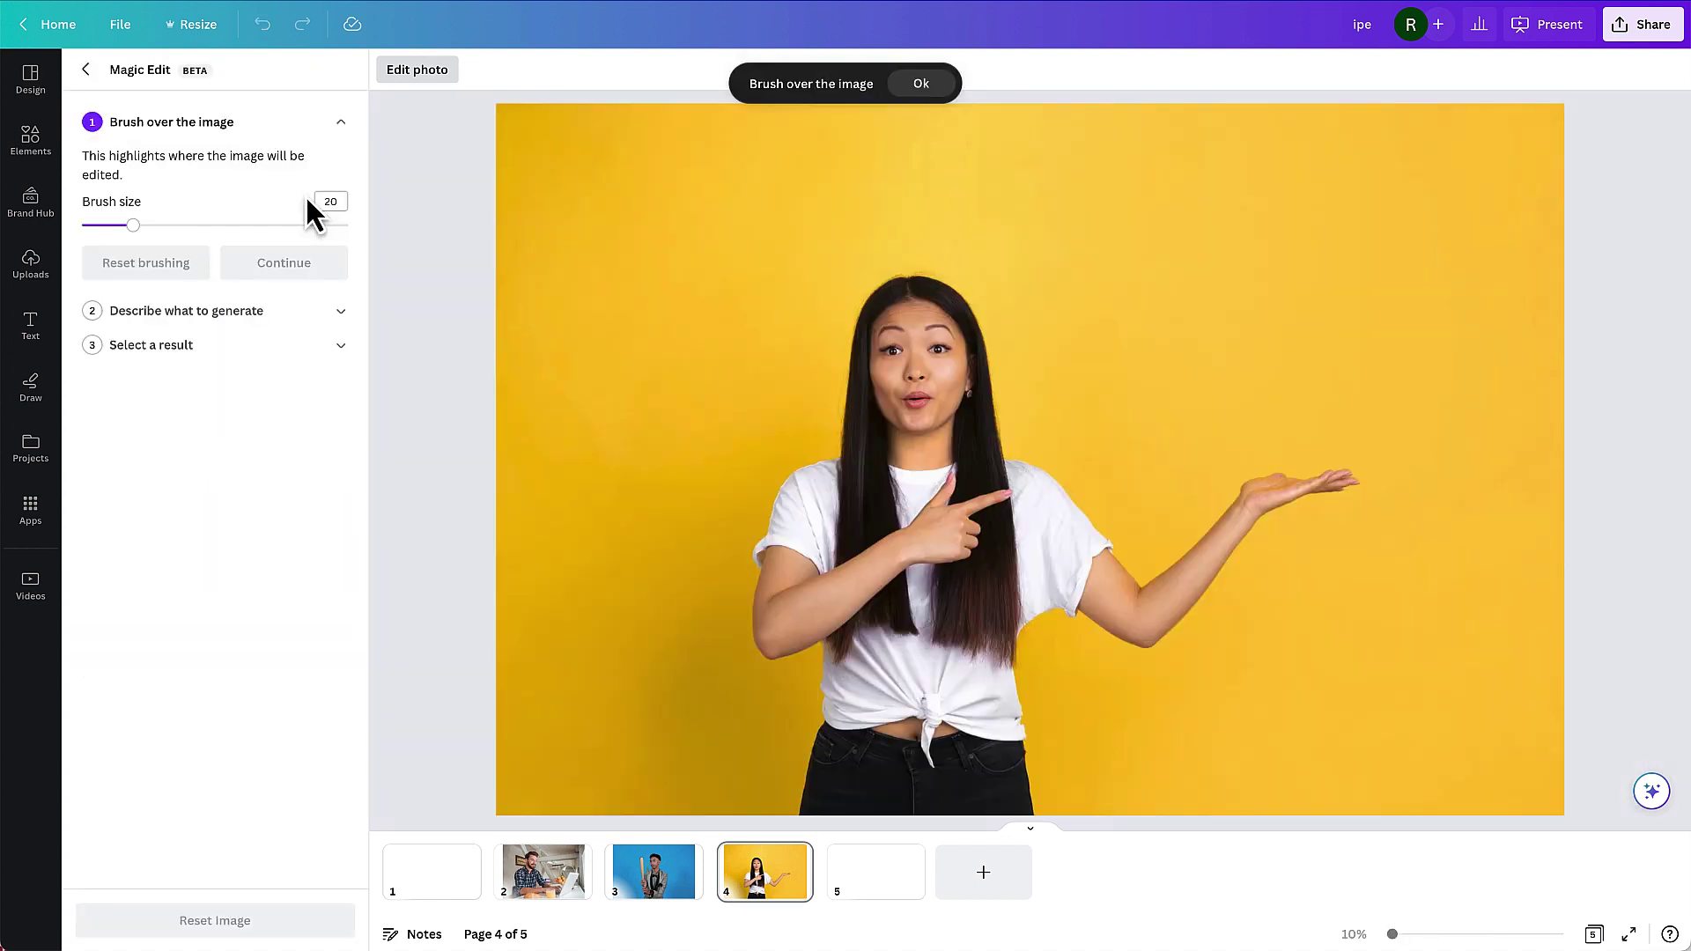
{"action": "mouse_move", "coordinate": [1248, 464]}
{"action": "left_mouse_down"}
{"action": "mouse_move", "coordinate": [1356, 462]}
{"action": "mouse_move", "coordinate": [1358, 231]}
{"action": "mouse_move", "coordinate": [1306, 192]}
{"action": "mouse_move", "coordinate": [1222, 204]}
{"action": "mouse_move", "coordinate": [1246, 436]}
{"action": "mouse_move", "coordinate": [1344, 437]}
{"action": "mouse_move", "coordinate": [1336, 230]}
{"action": "mouse_move", "coordinate": [1258, 232]}
{"action": "mouse_move", "coordinate": [1279, 404]}
{"action": "mouse_move", "coordinate": [1306, 404]}
{"action": "mouse_move", "coordinate": [1313, 264]}
{"action": "mouse_move", "coordinate": [1286, 227]}
{"action": "mouse_move", "coordinate": [1283, 419]}
{"action": "mouse_move", "coordinate": [1303, 425]}
{"action": "left_mouse_up"}
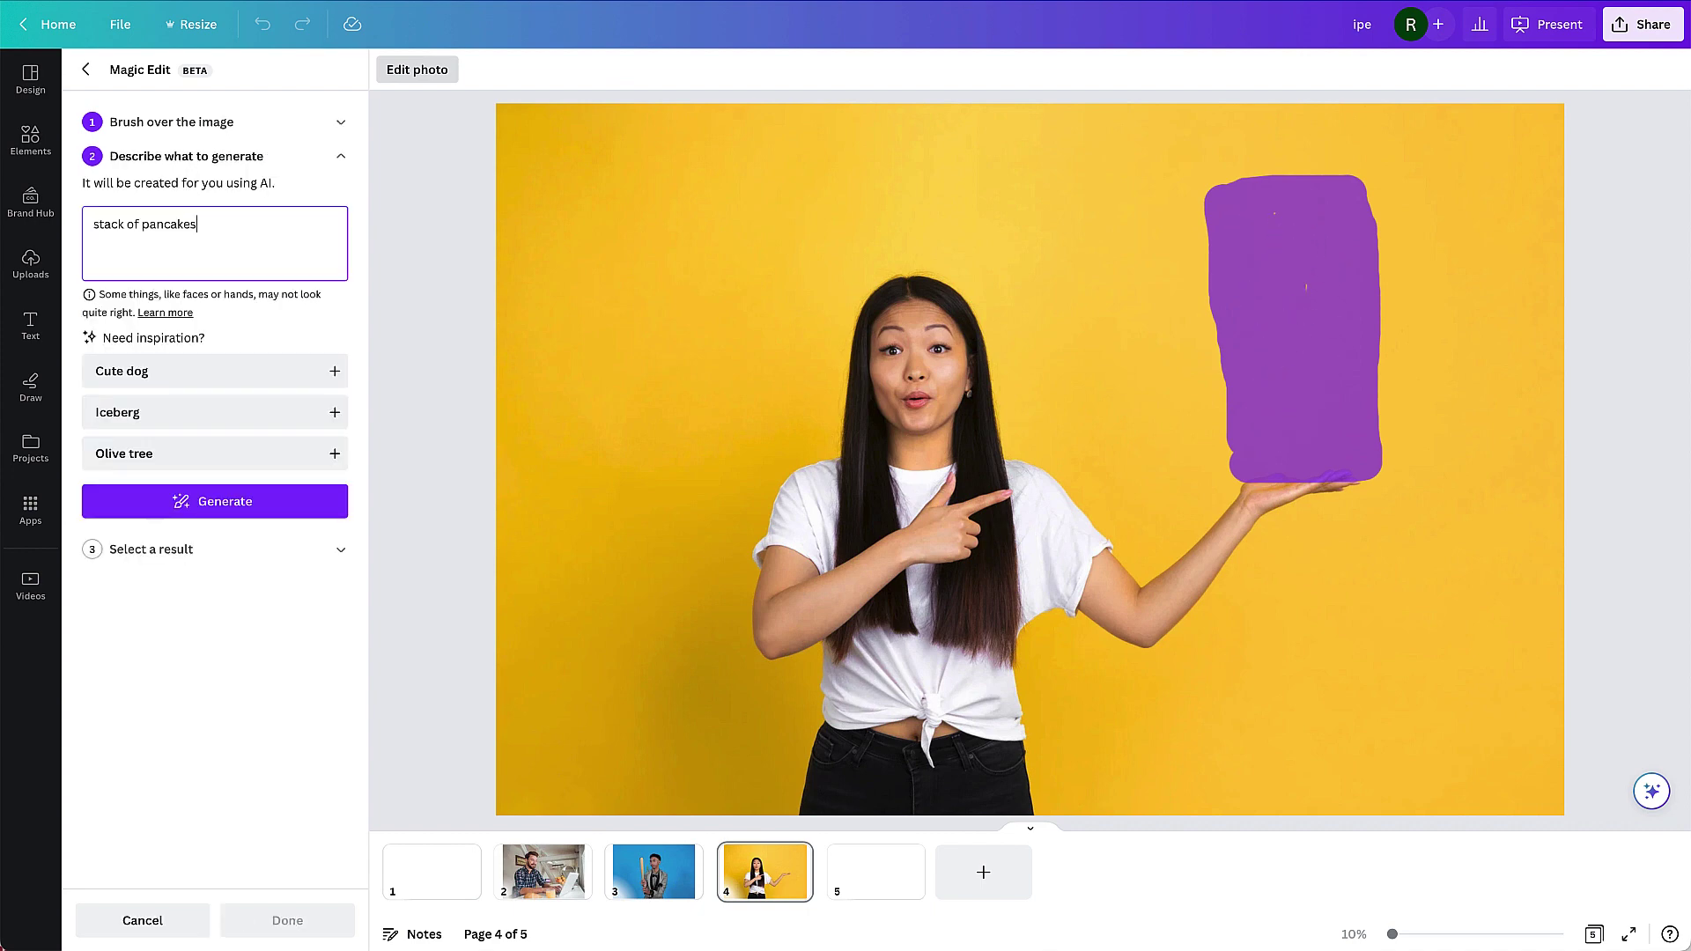
{"action": "left_click", "coordinate": [261, 508]}
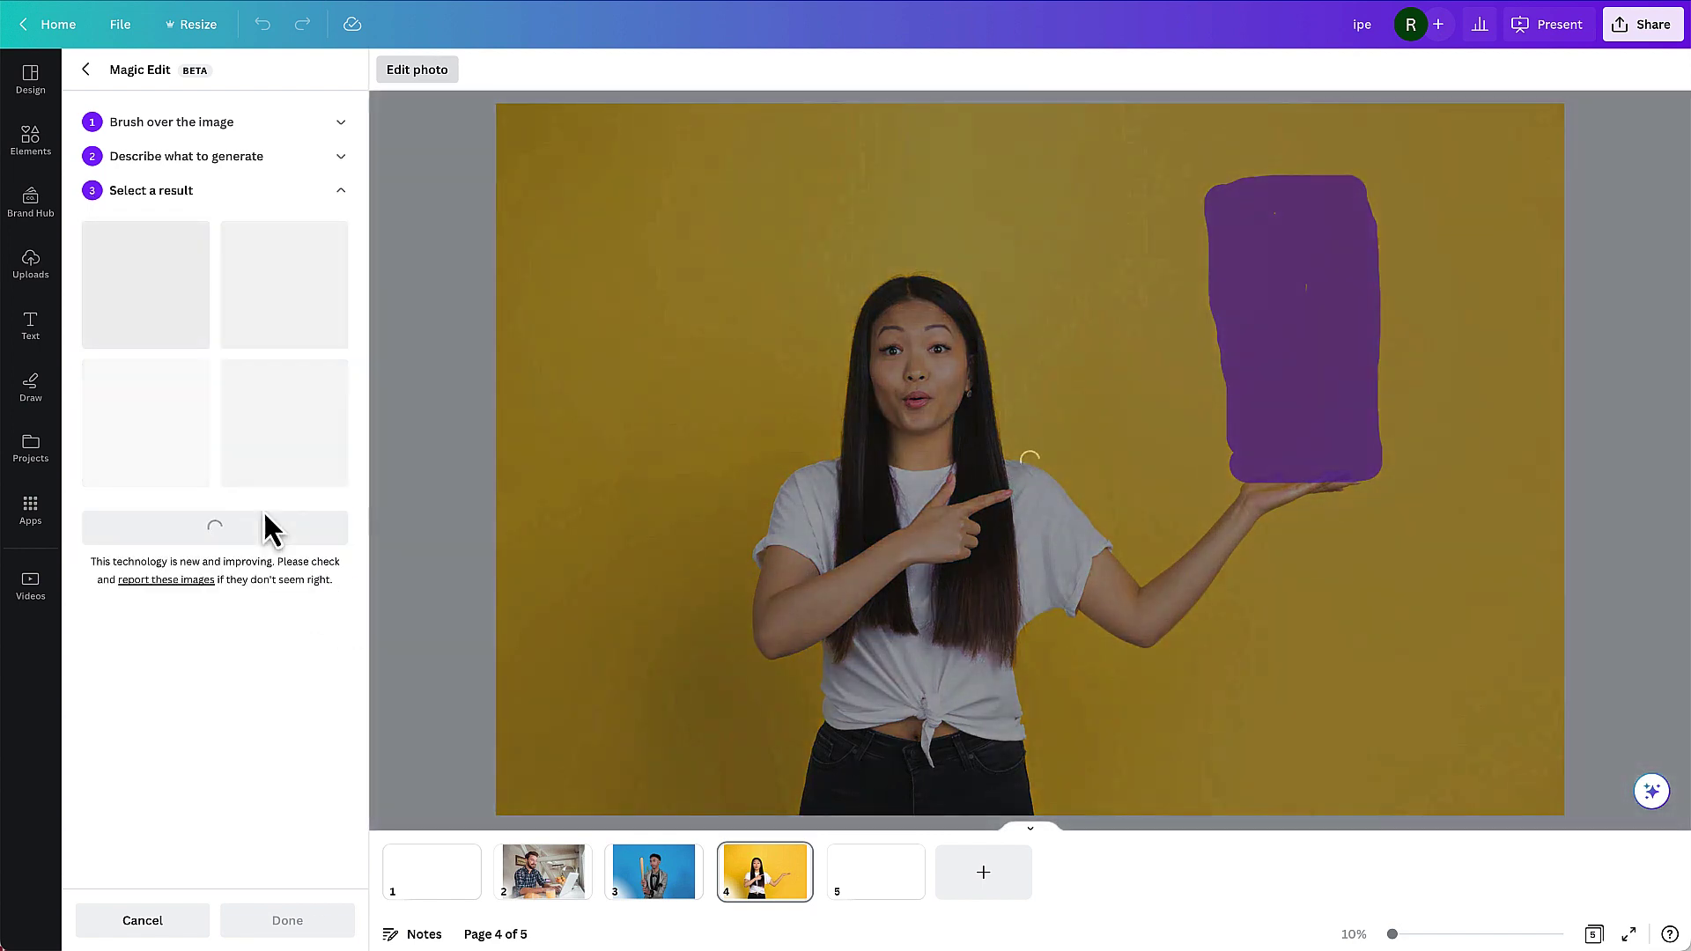
{"action": "left_click", "coordinate": [286, 329]}
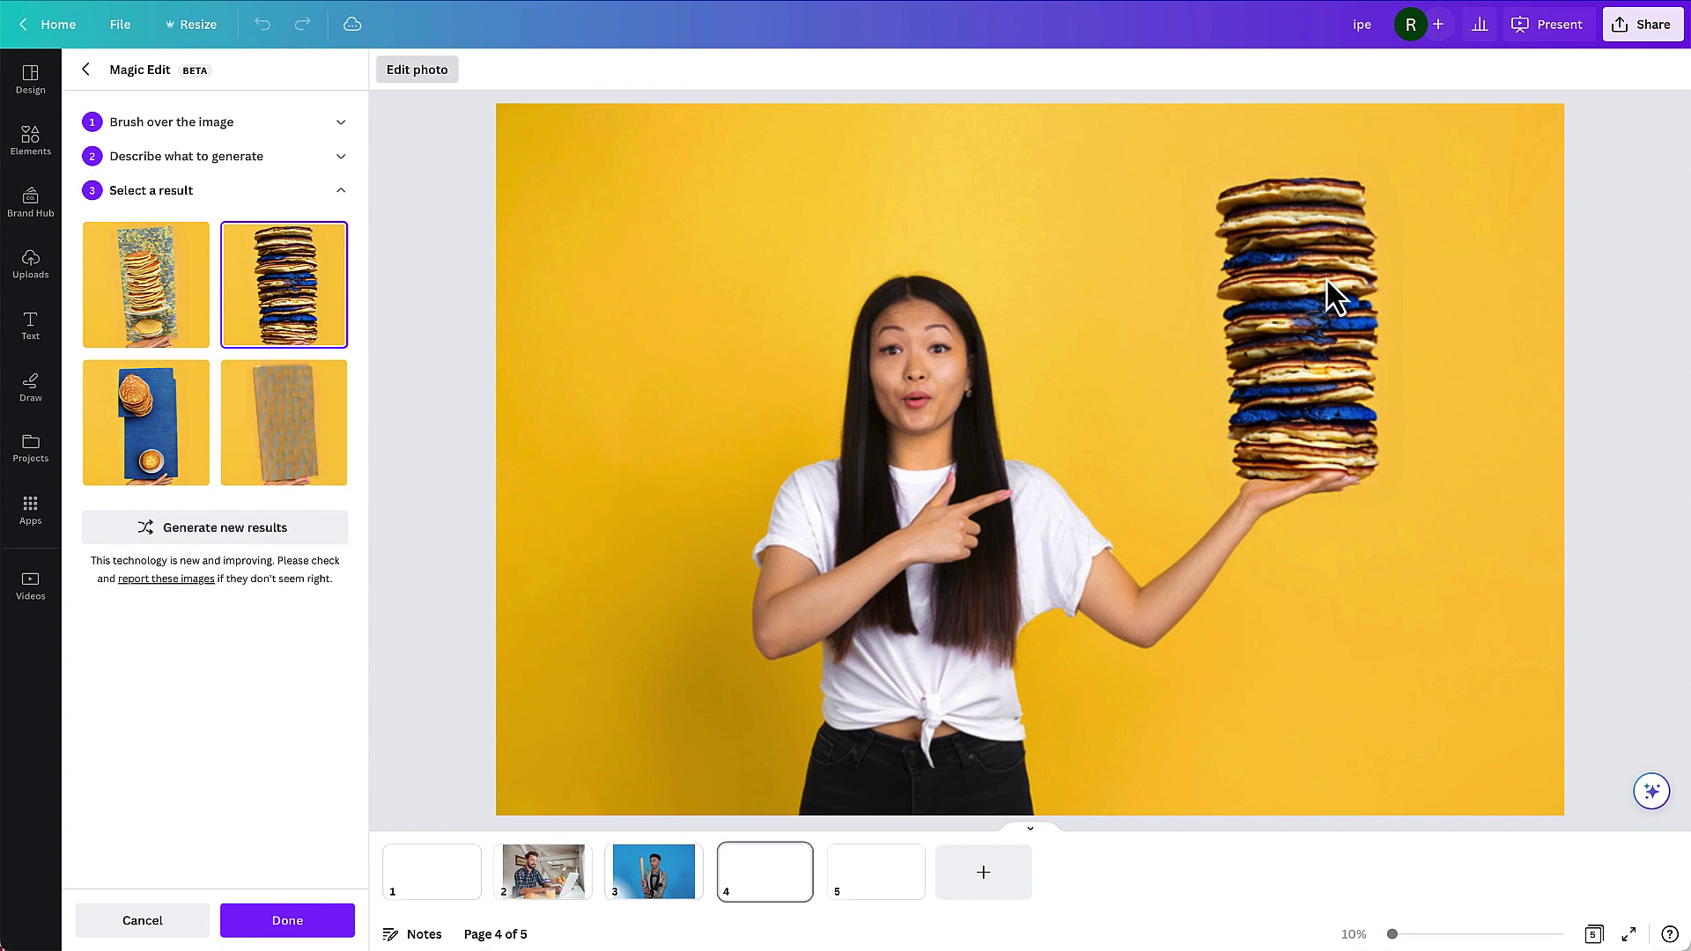
{"action": "left_click", "coordinate": [330, 472]}
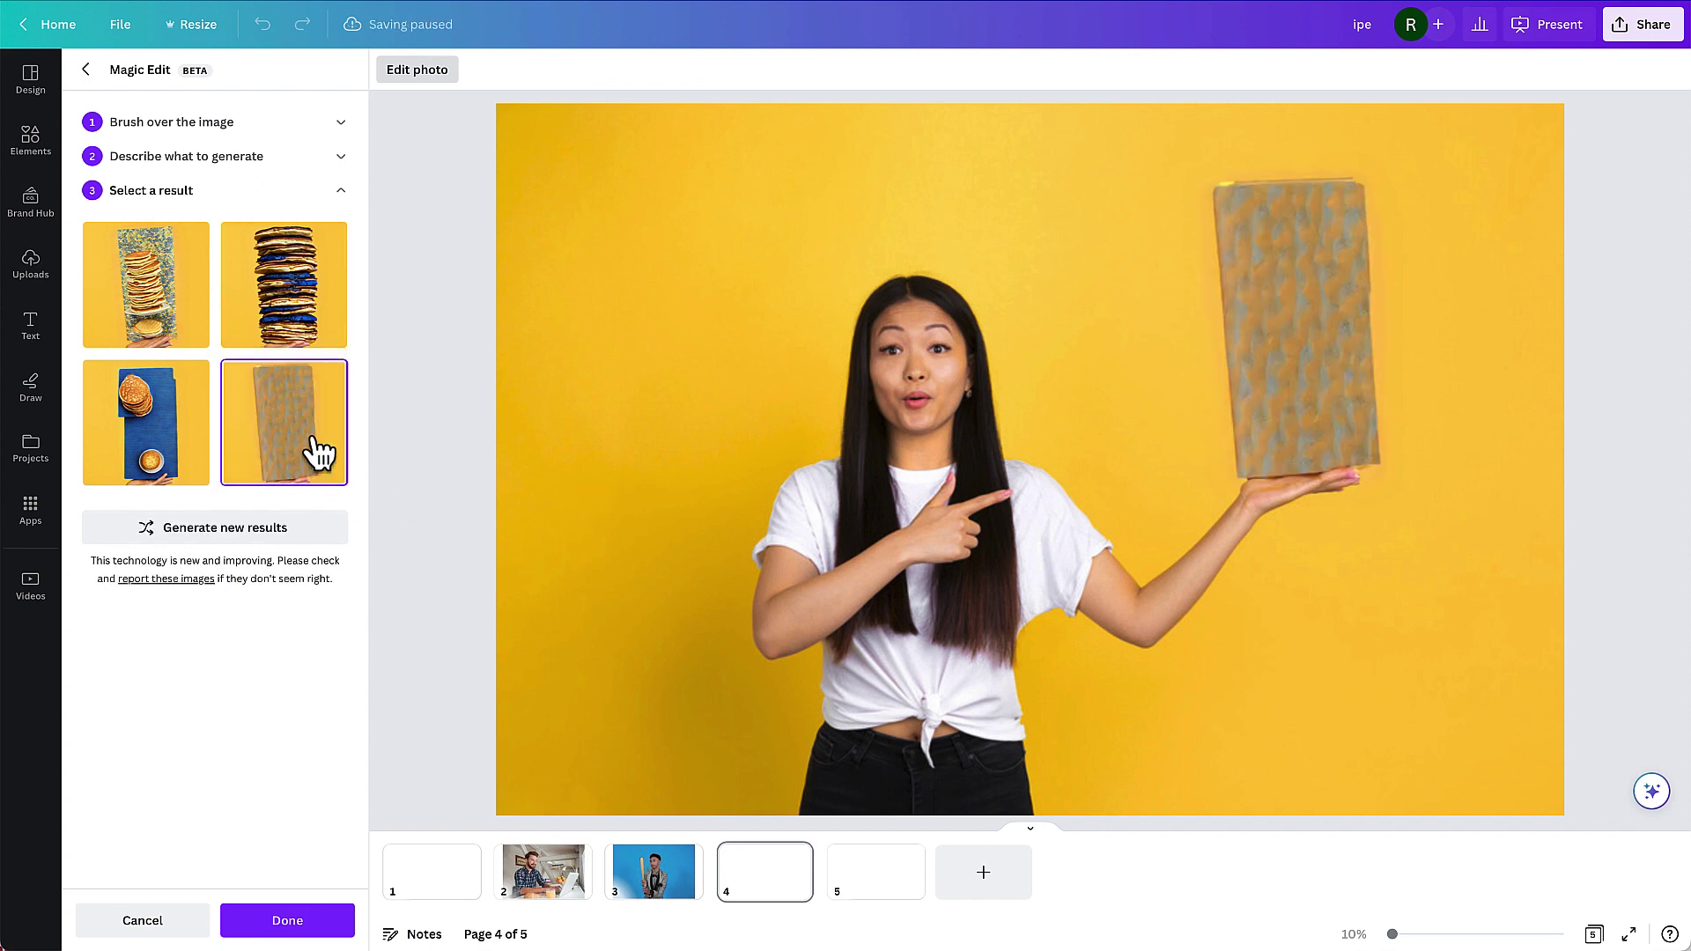
{"action": "left_click", "coordinate": [284, 289]}
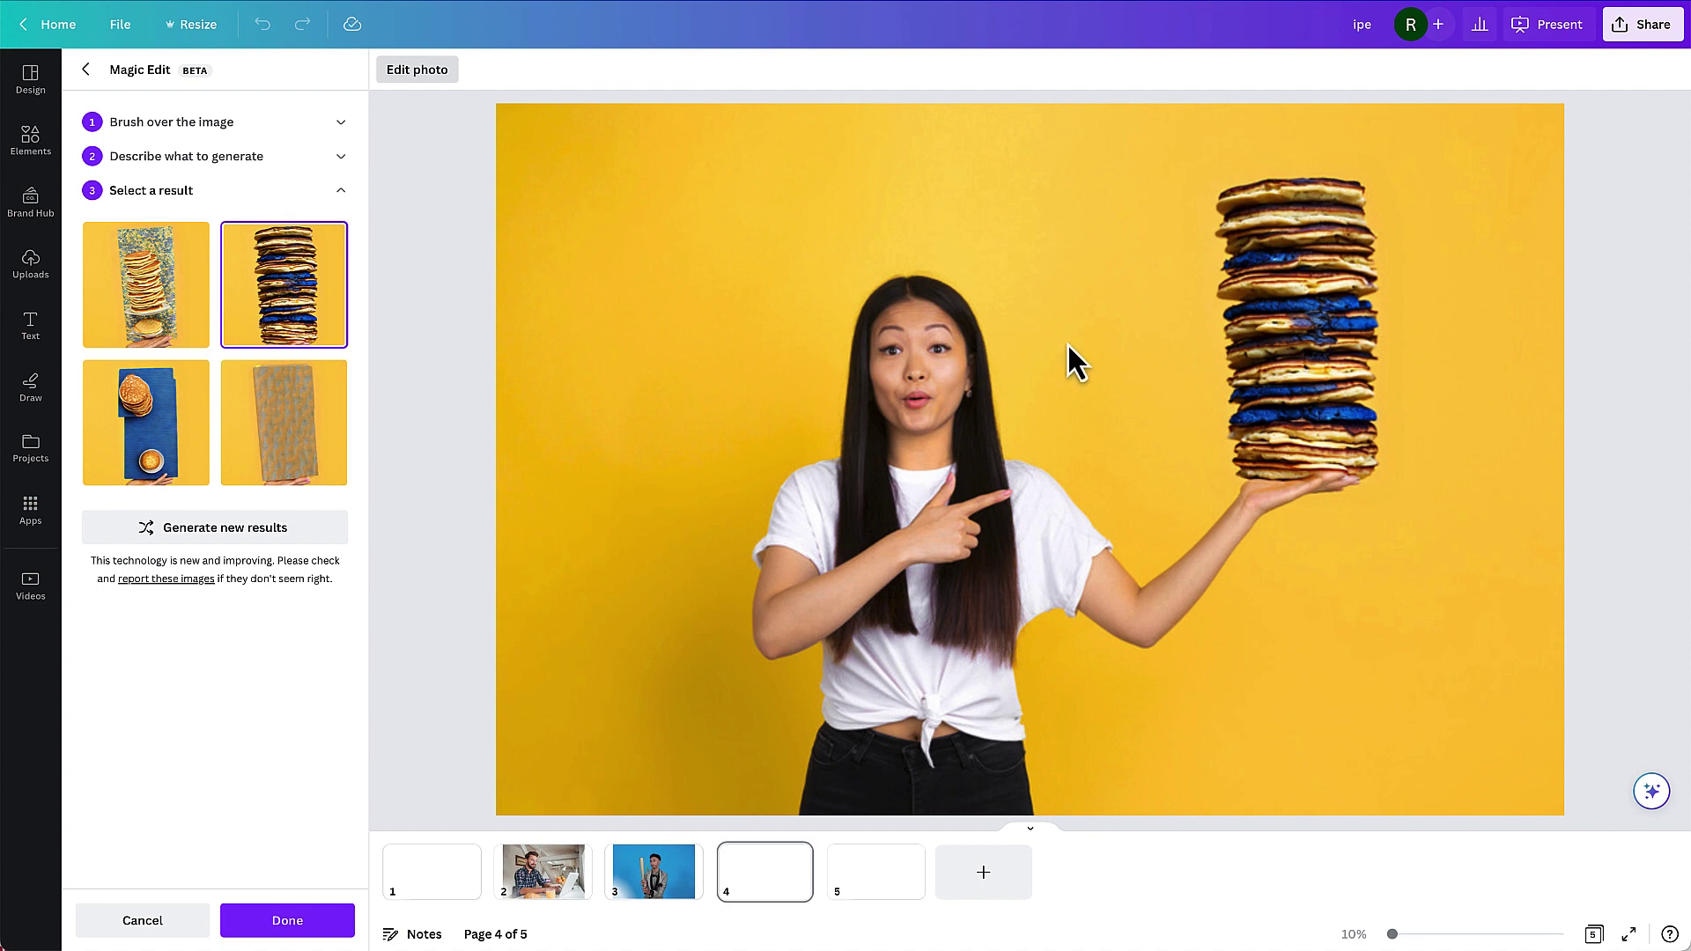